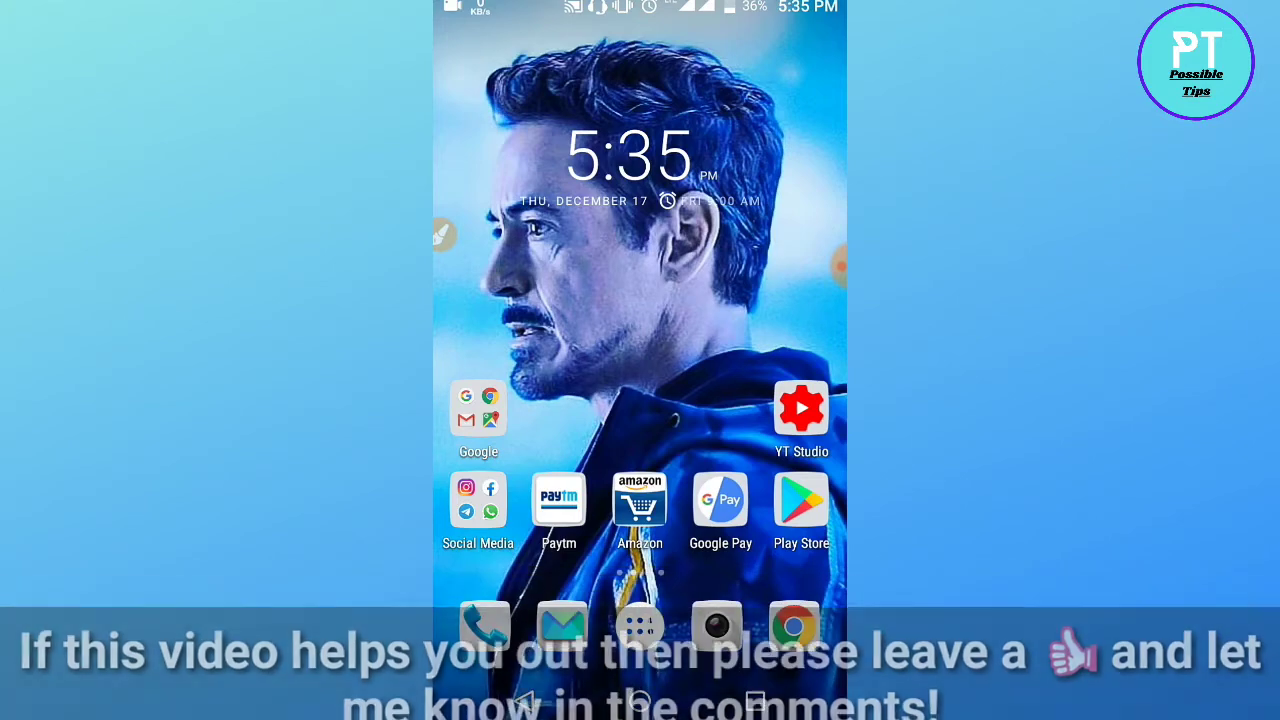
Glance through the app drawer, return home, and open the Social Media folder with YouTube
click(640, 623)
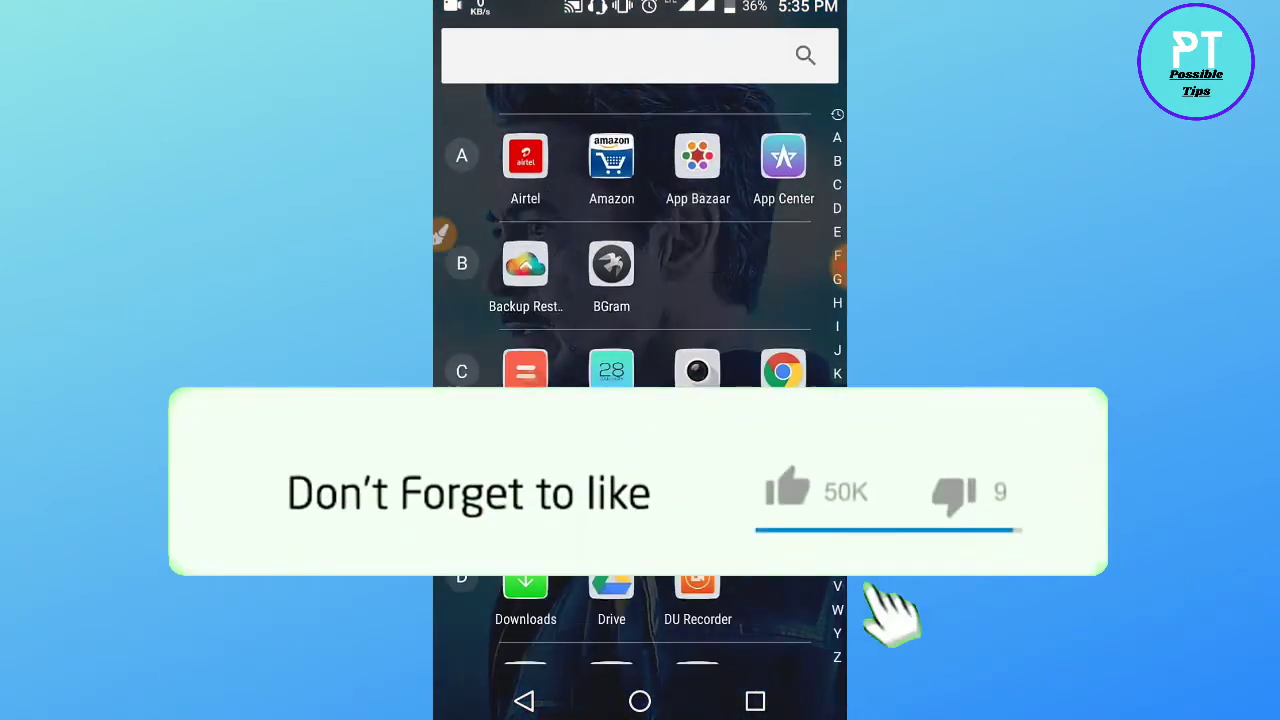
scroll(640, 400, down, 10)
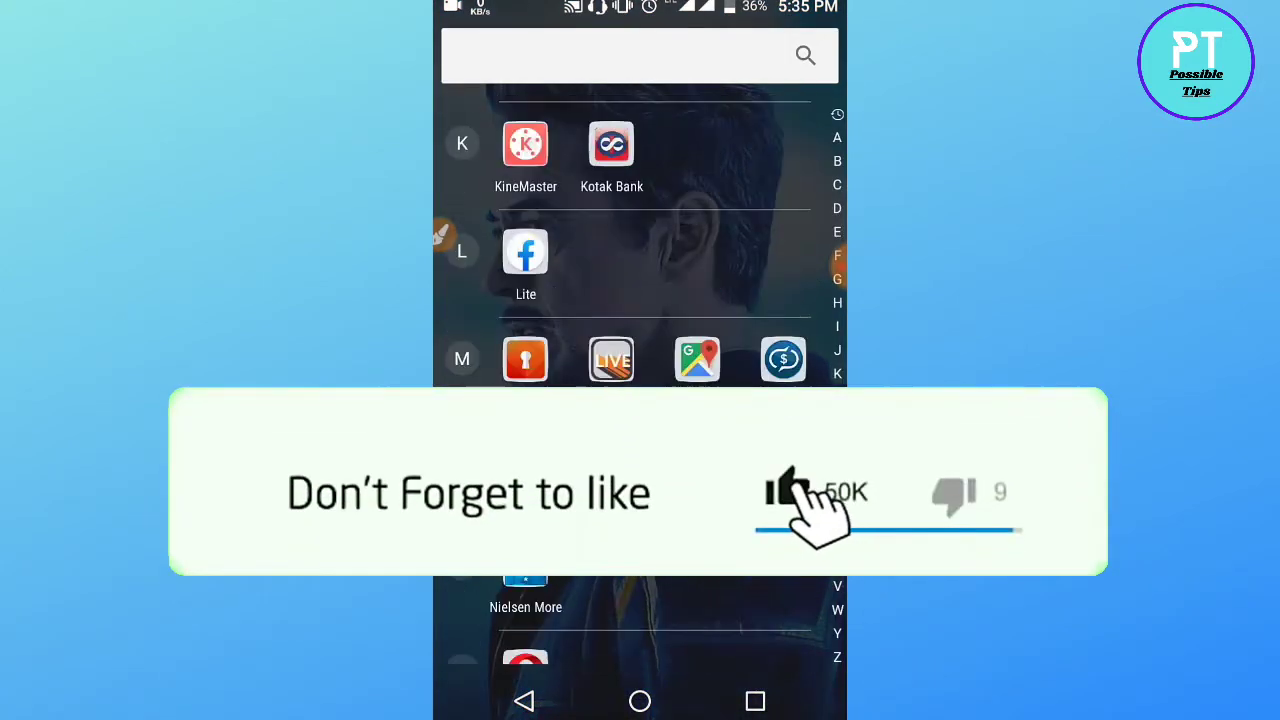
key(Escape)
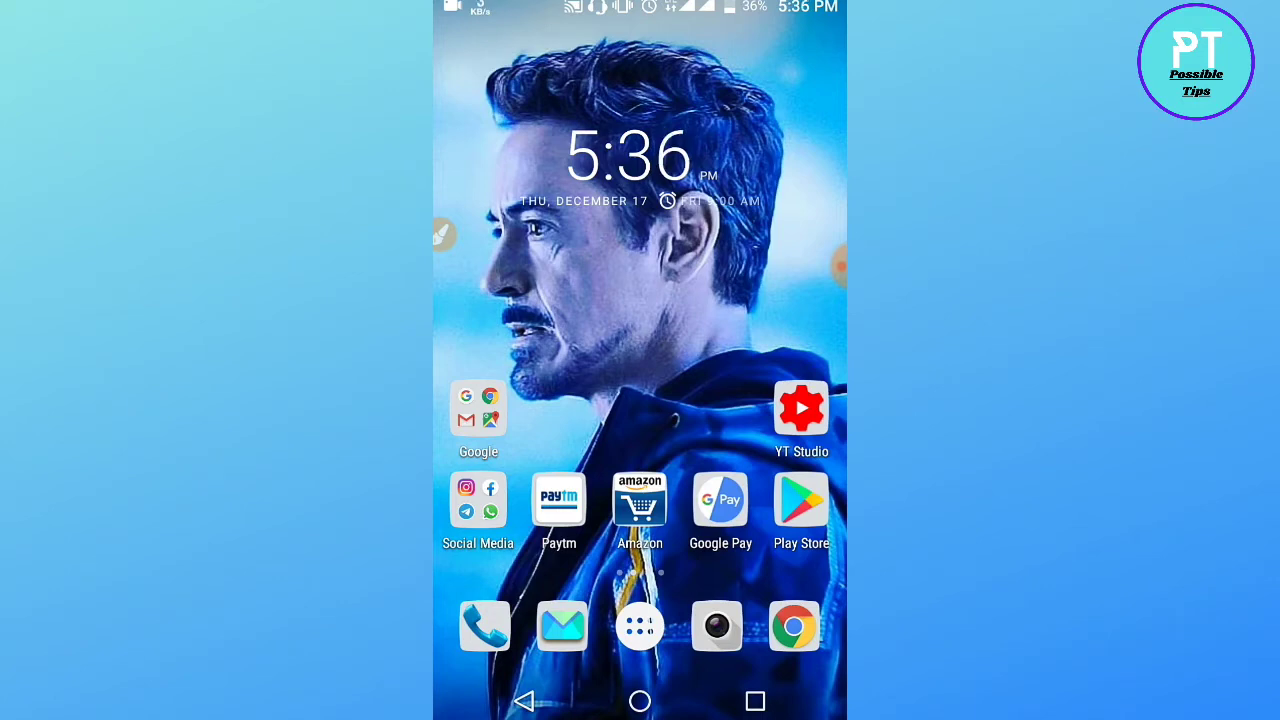
click(478, 500)
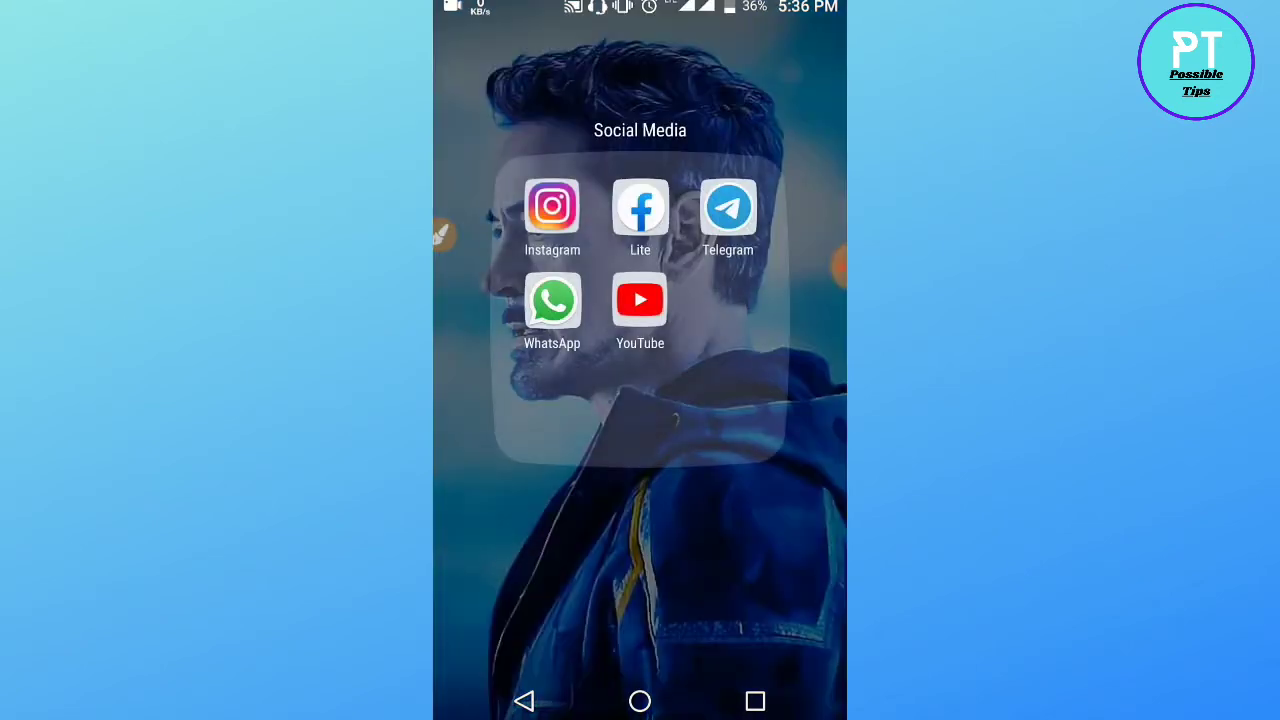
Launch YouTube and bring up the Create sheet with Upload a video, Create a Short and Go live
click(640, 300)
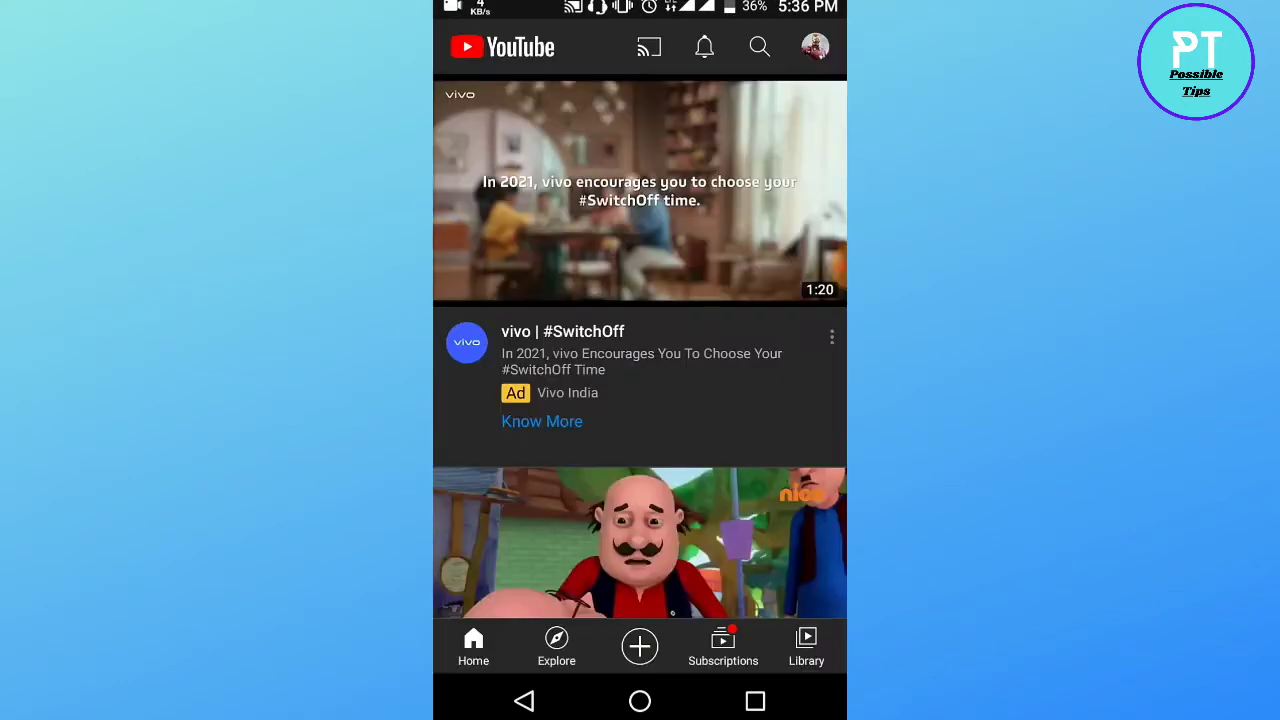
mouse_move(594, 588)
mouse_down()
mouse_move(700, 638)
mouse_move(628, 565)
mouse_move(684, 636)
mouse_move(668, 670)
mouse_up()
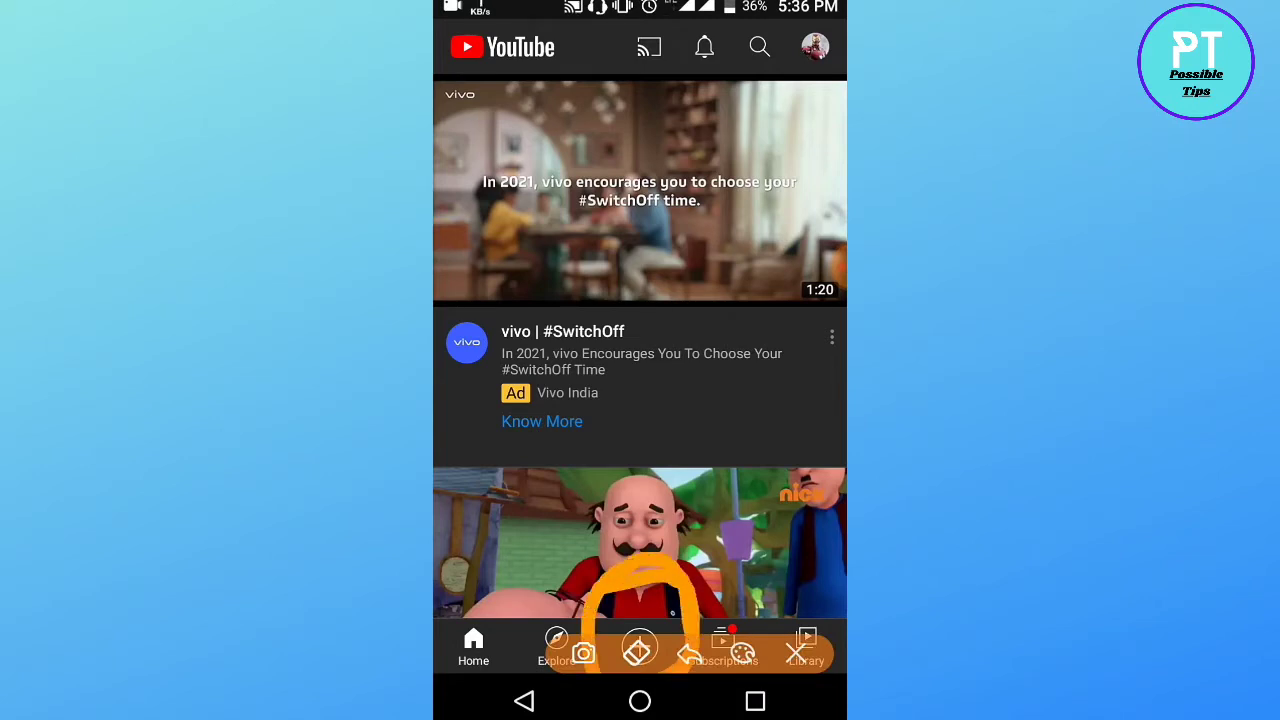
mouse_move(745, 72)
mouse_down()
mouse_move(750, 25)
mouse_move(772, 106)
mouse_up()
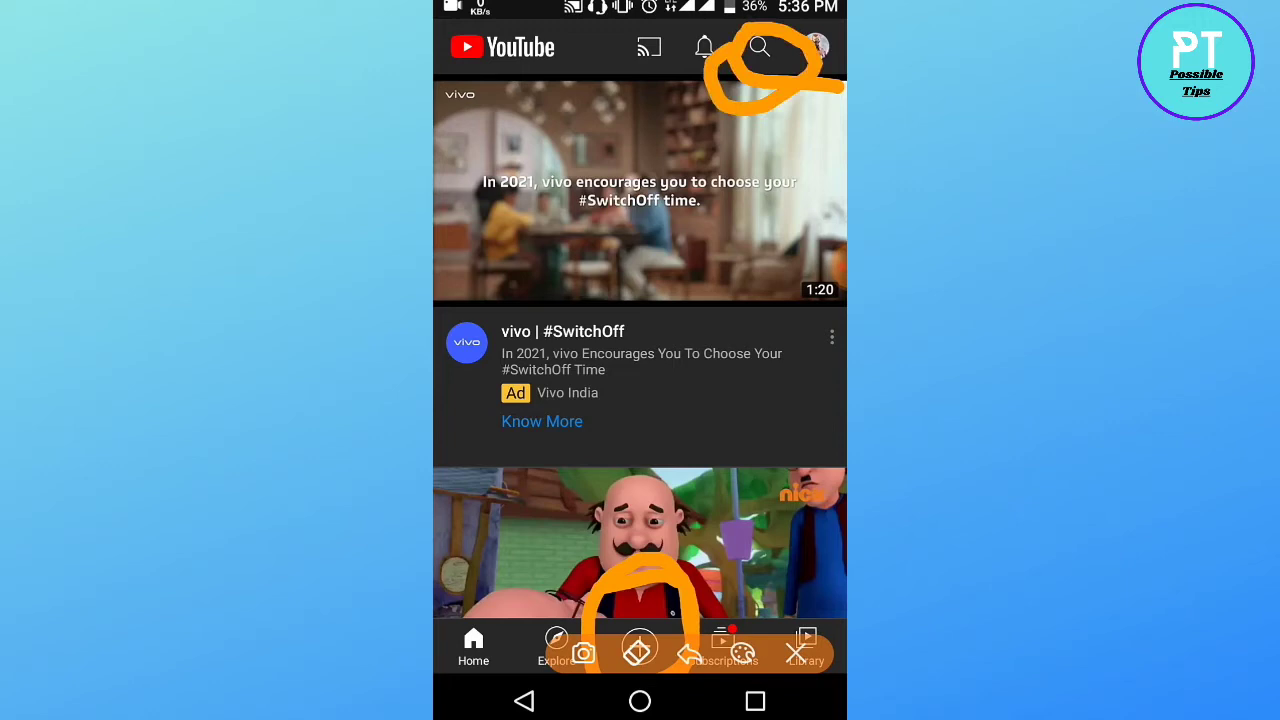
click(797, 652)
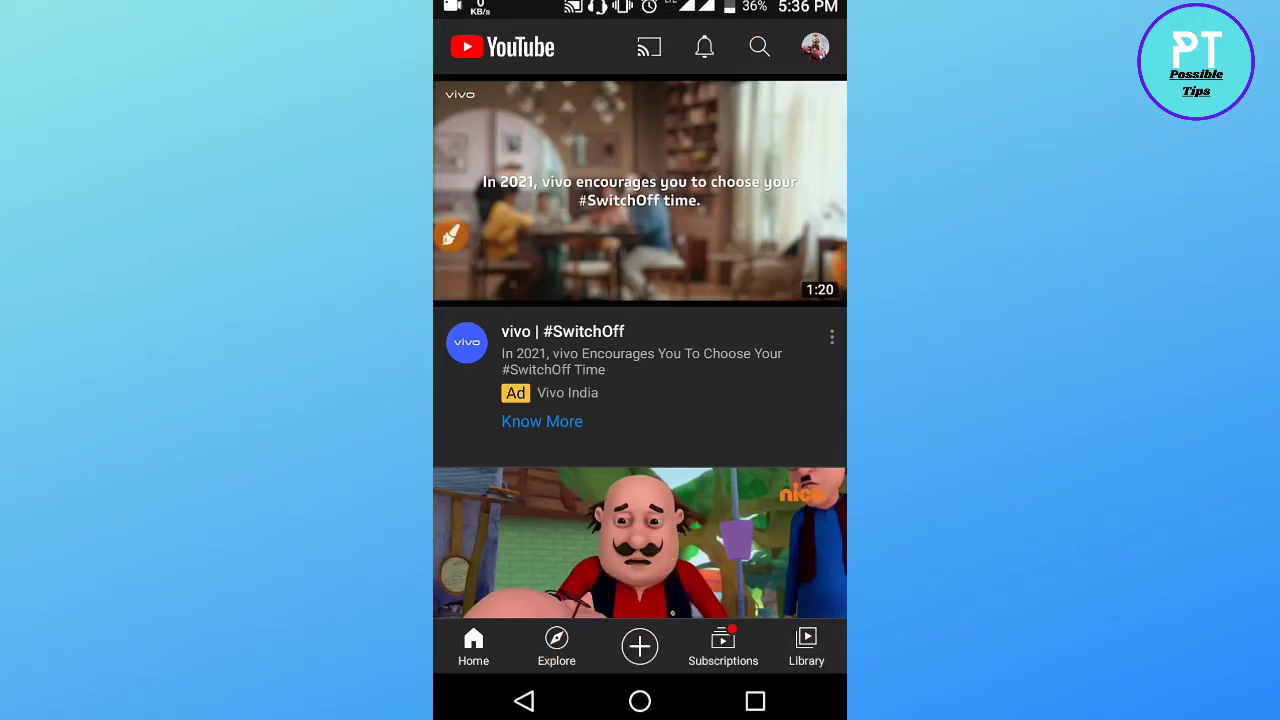
click(450, 235)
mouse_move(602, 612)
mouse_down()
mouse_move(628, 592)
mouse_move(688, 672)
mouse_move(650, 572)
mouse_up()
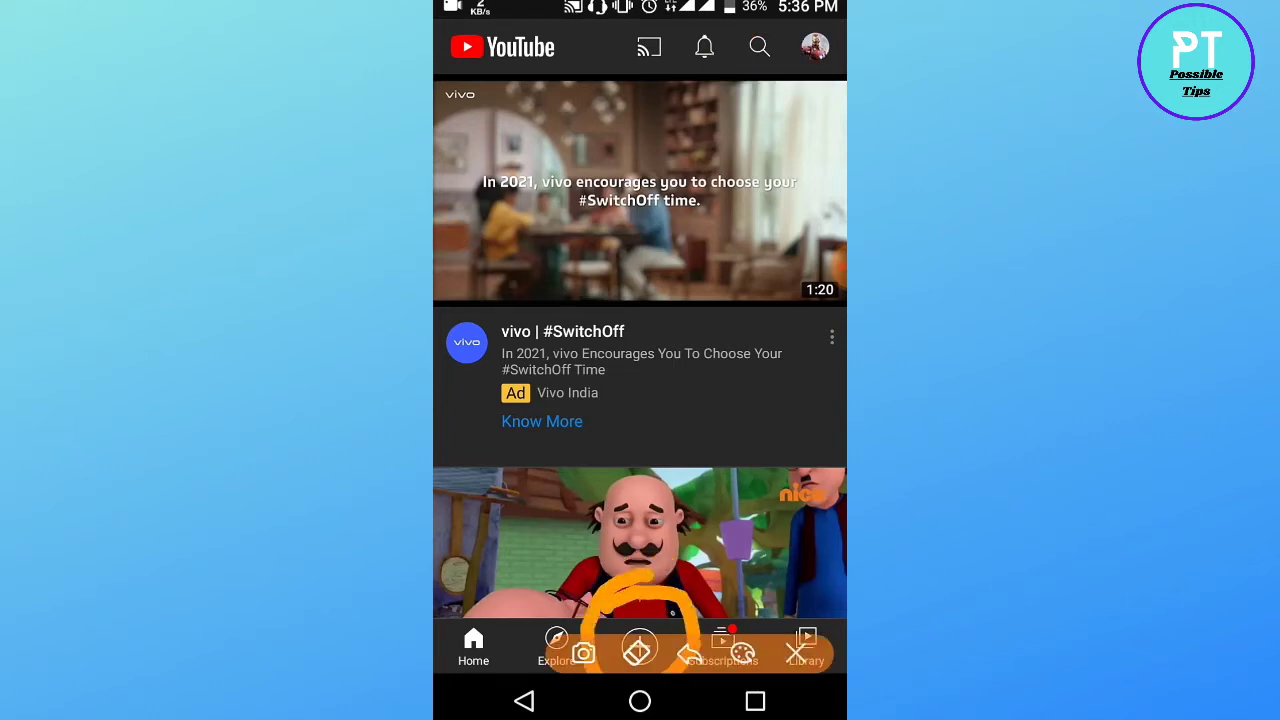
click(797, 652)
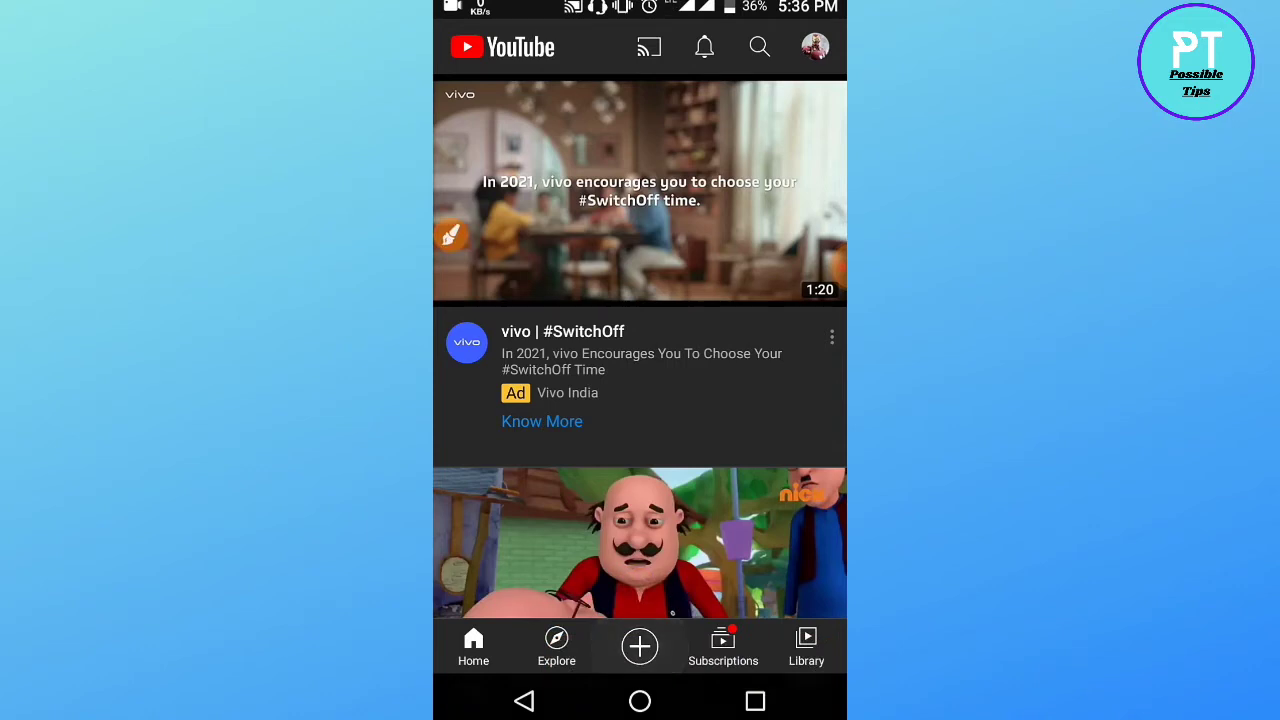
click(640, 645)
click(450, 235)
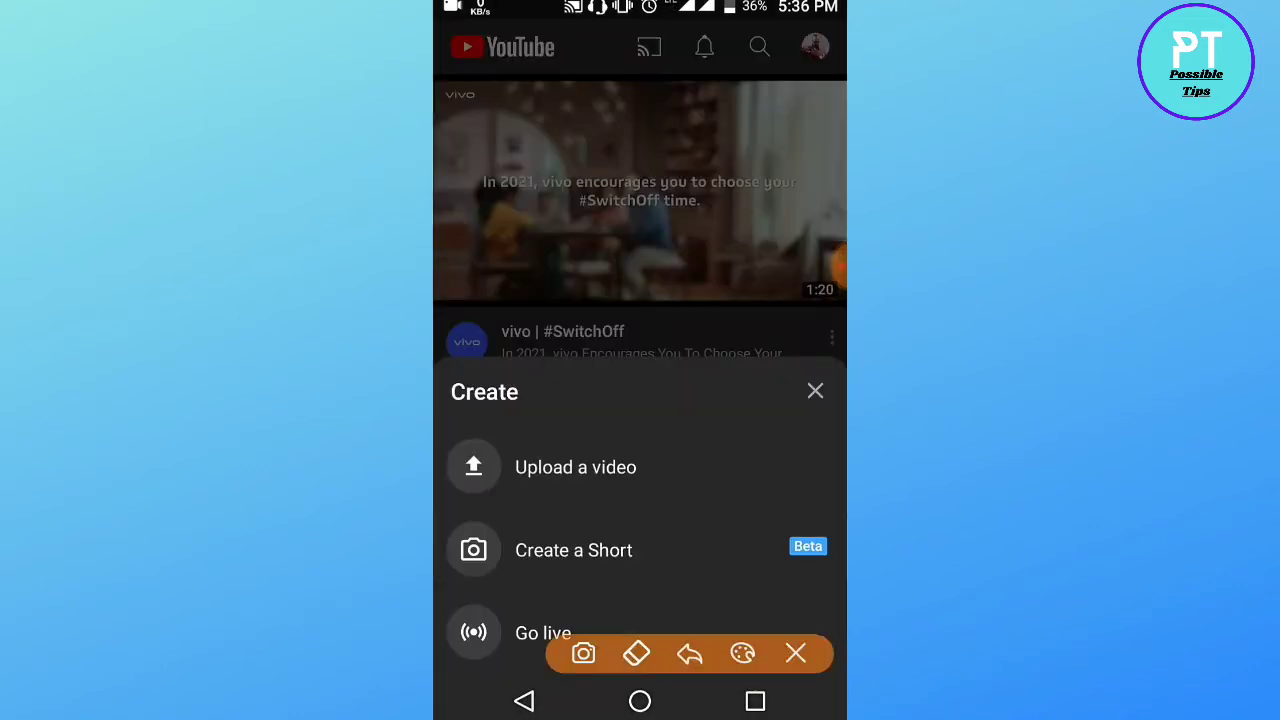
Choose Create a Short to open the phone's gallery of videos
drag(576, 572, 671, 521)
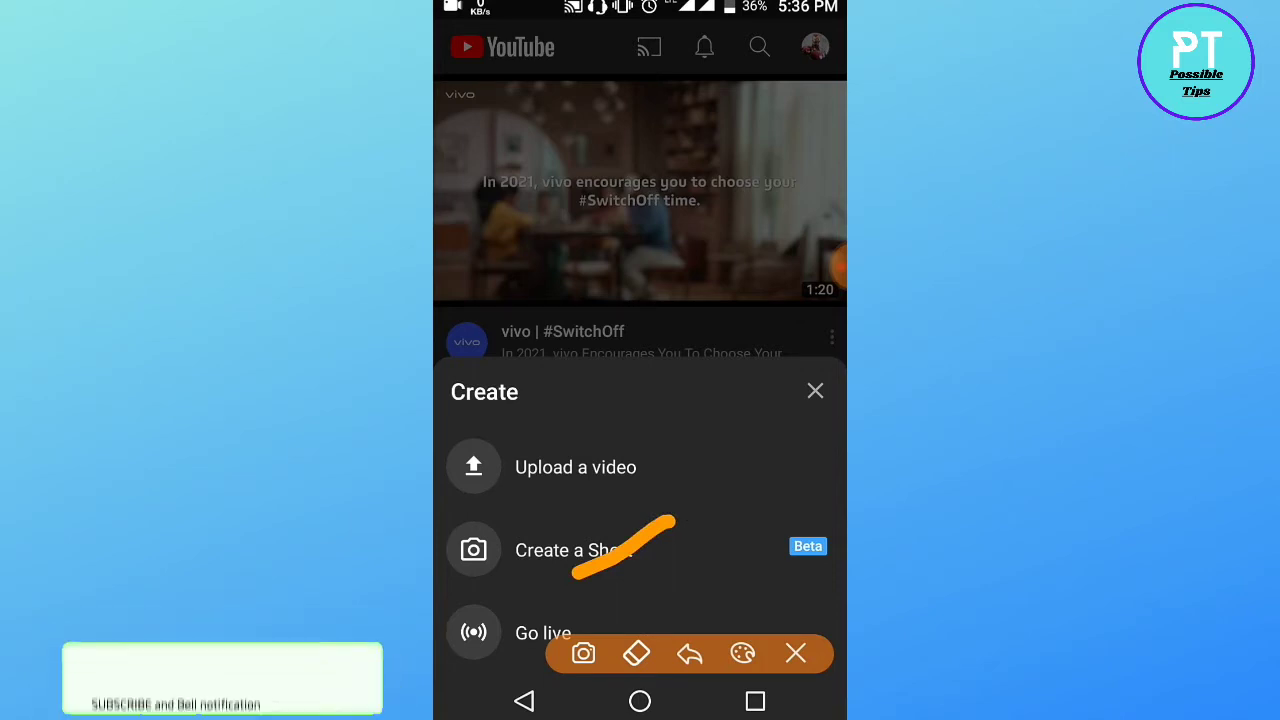
drag(575, 578, 500, 652)
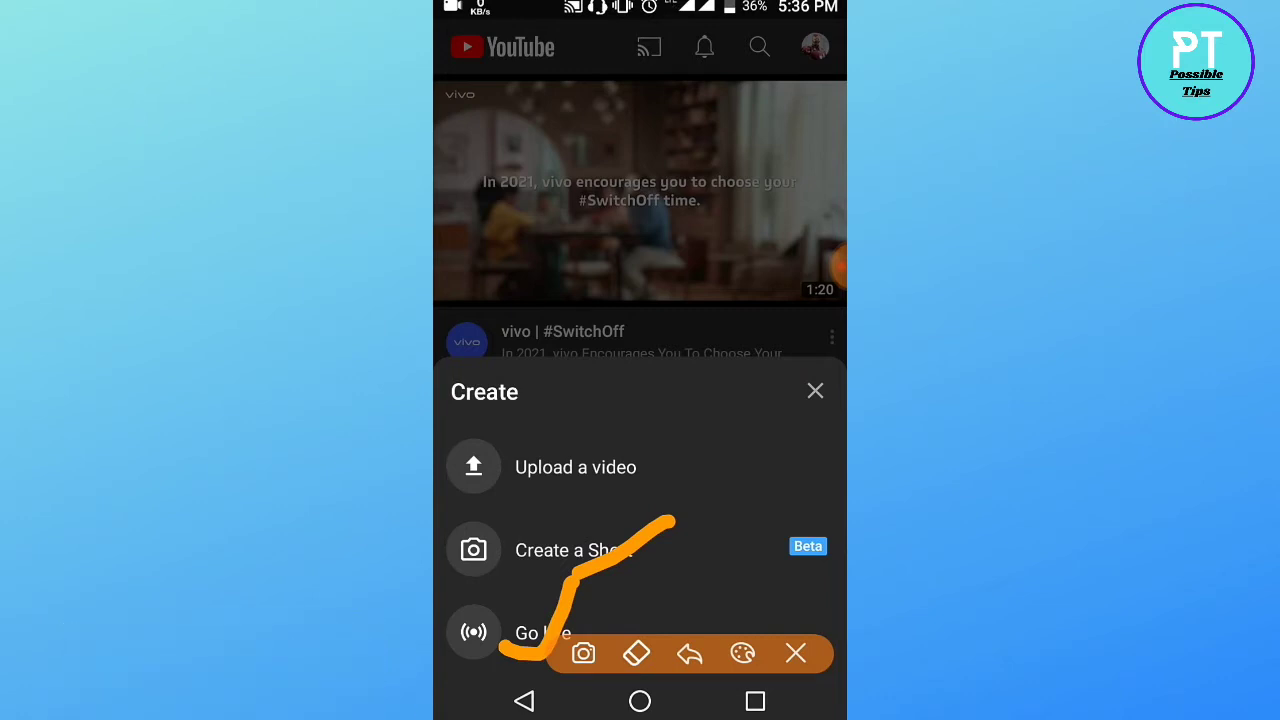
mouse_move(668, 487)
mouse_down()
mouse_move(508, 455)
mouse_move(676, 432)
mouse_move(608, 500)
mouse_up()
click(796, 654)
click(815, 391)
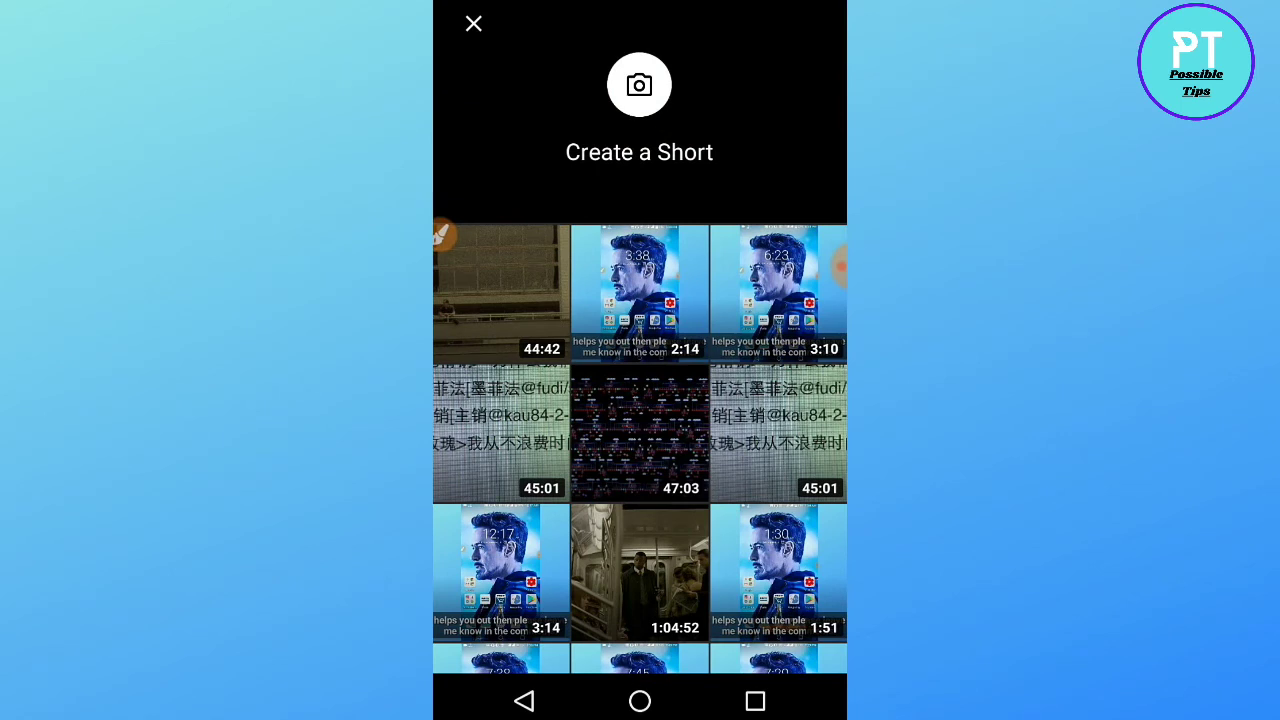
Select the 2:14 home-screen recording from the gallery for trimming
click(441, 235)
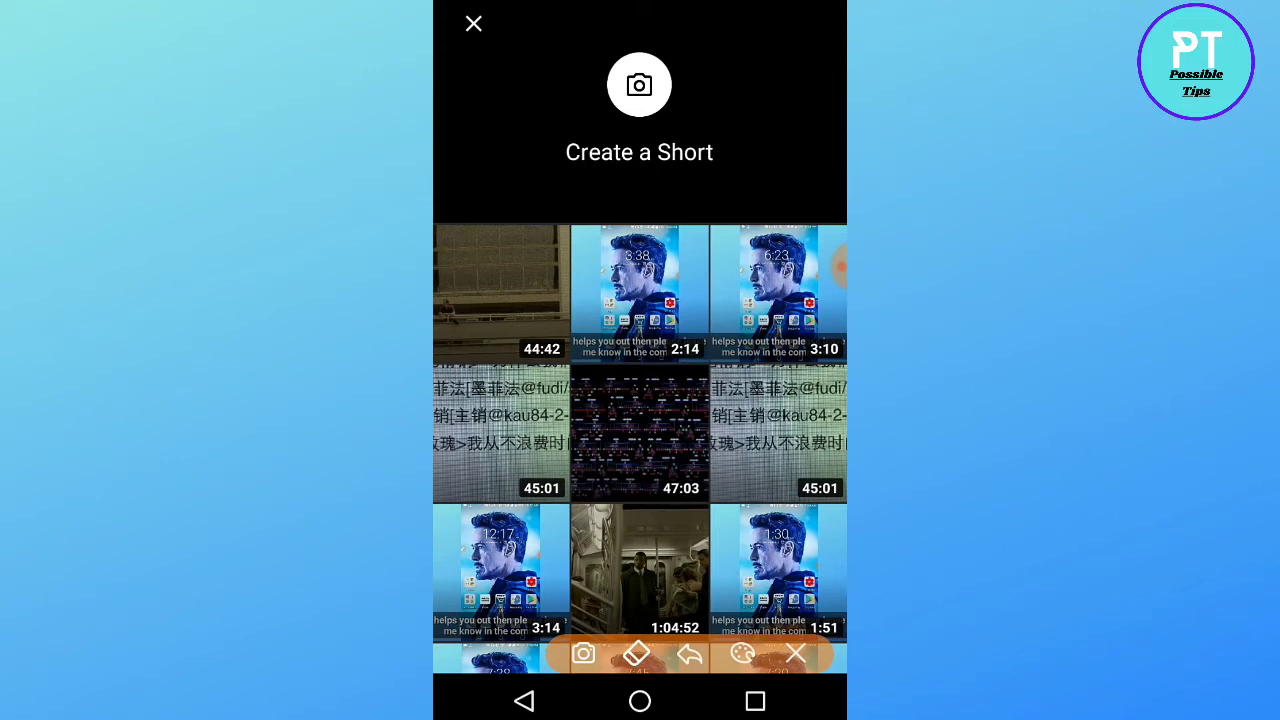
drag(612, 344, 676, 268)
click(795, 654)
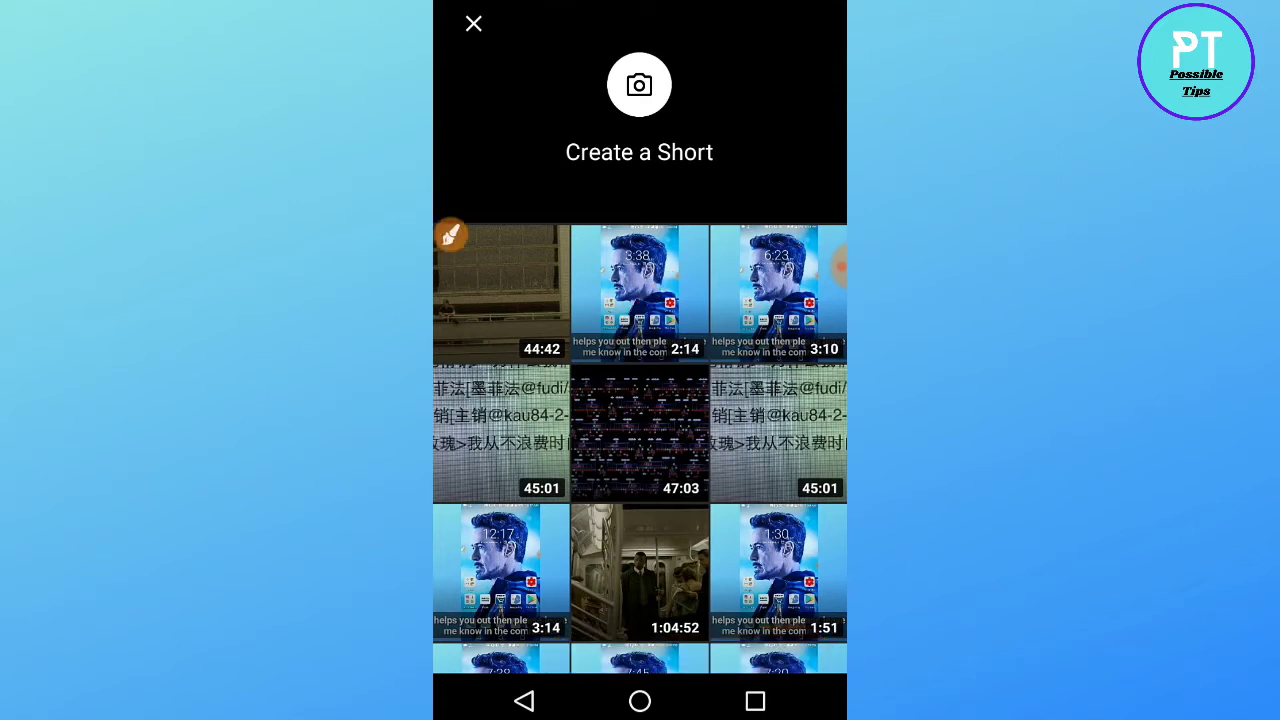
click(640, 290)
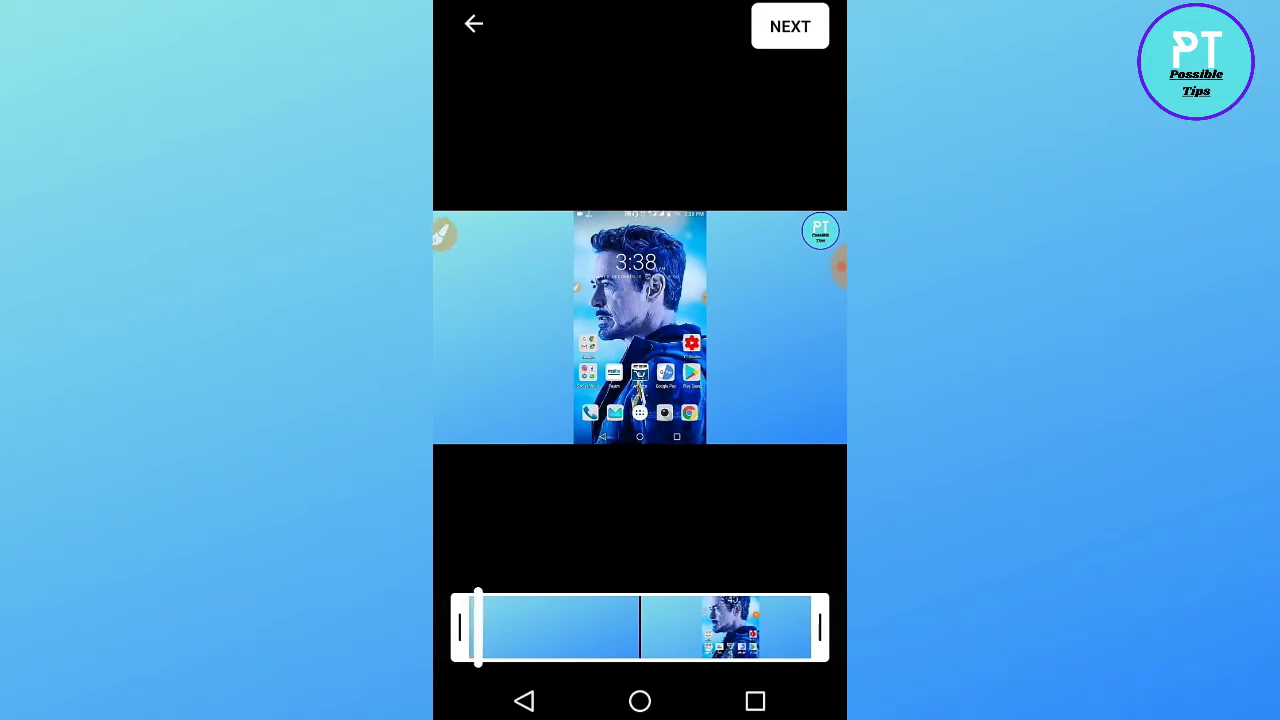
Trim the clip's end and start so the Short runs 1:24
mouse_move(441, 598)
mouse_down()
mouse_move(646, 537)
mouse_move(789, 614)
mouse_move(705, 668)
mouse_up()
click(795, 653)
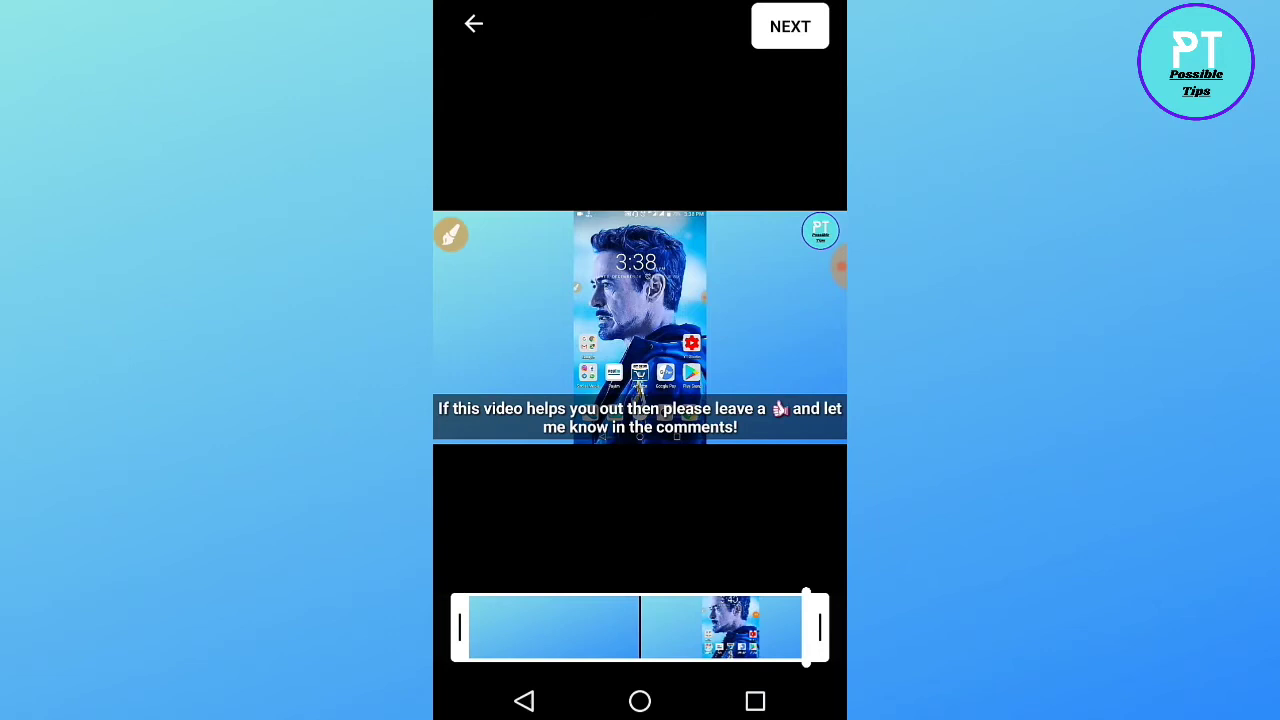
drag(820, 627, 746, 627)
mouse_move(460, 627)
mouse_down()
mouse_move(600, 627)
mouse_move(519, 627)
mouse_up()
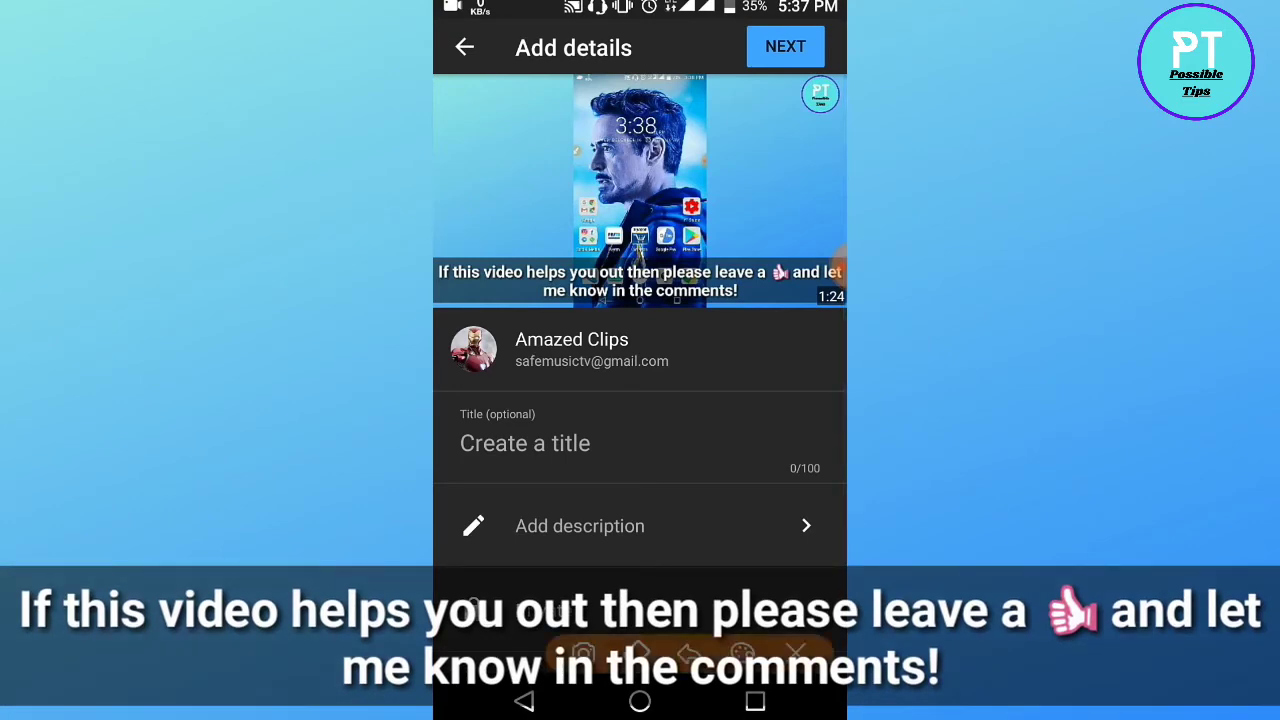
Begin the Short's title with the letter 'f' in the Create a title field
mouse_move(472, 460)
mouse_down()
mouse_move(560, 466)
mouse_move(680, 378)
mouse_up()
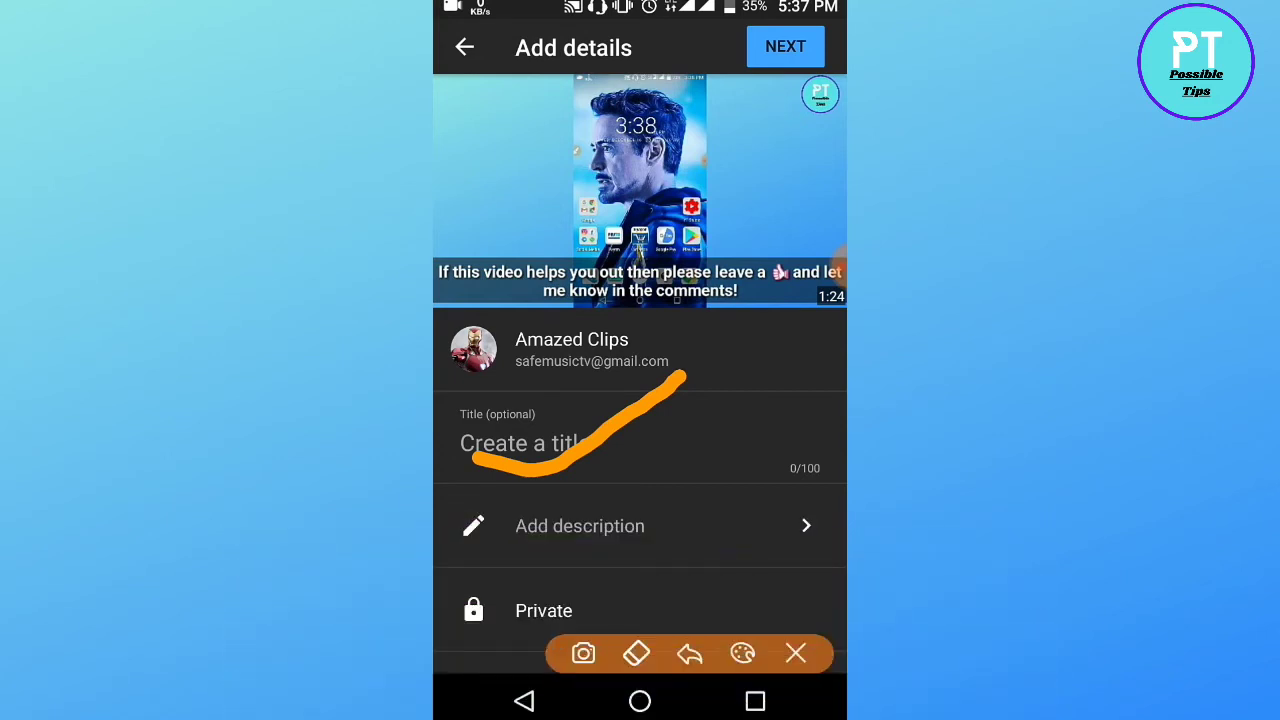
mouse_move(552, 524)
mouse_down()
mouse_move(604, 565)
mouse_move(675, 492)
mouse_up()
click(795, 653)
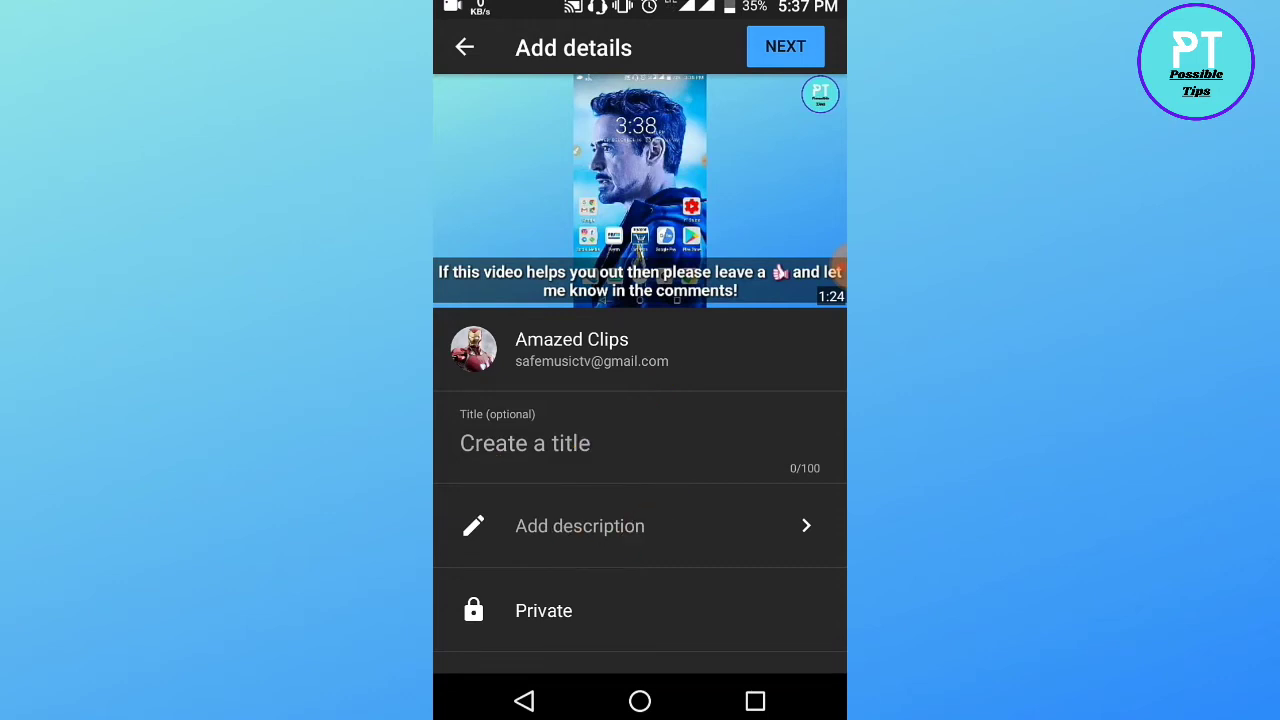
click(525, 443)
text(f)
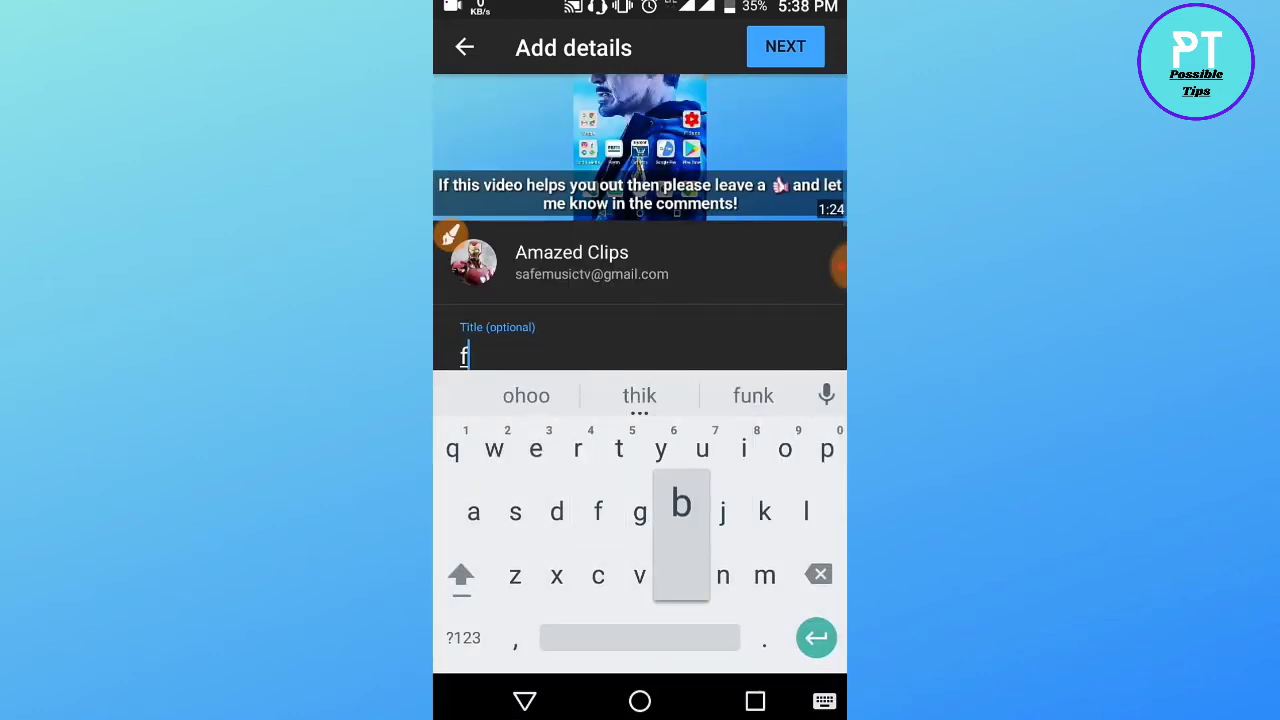
text(hikjbgii)
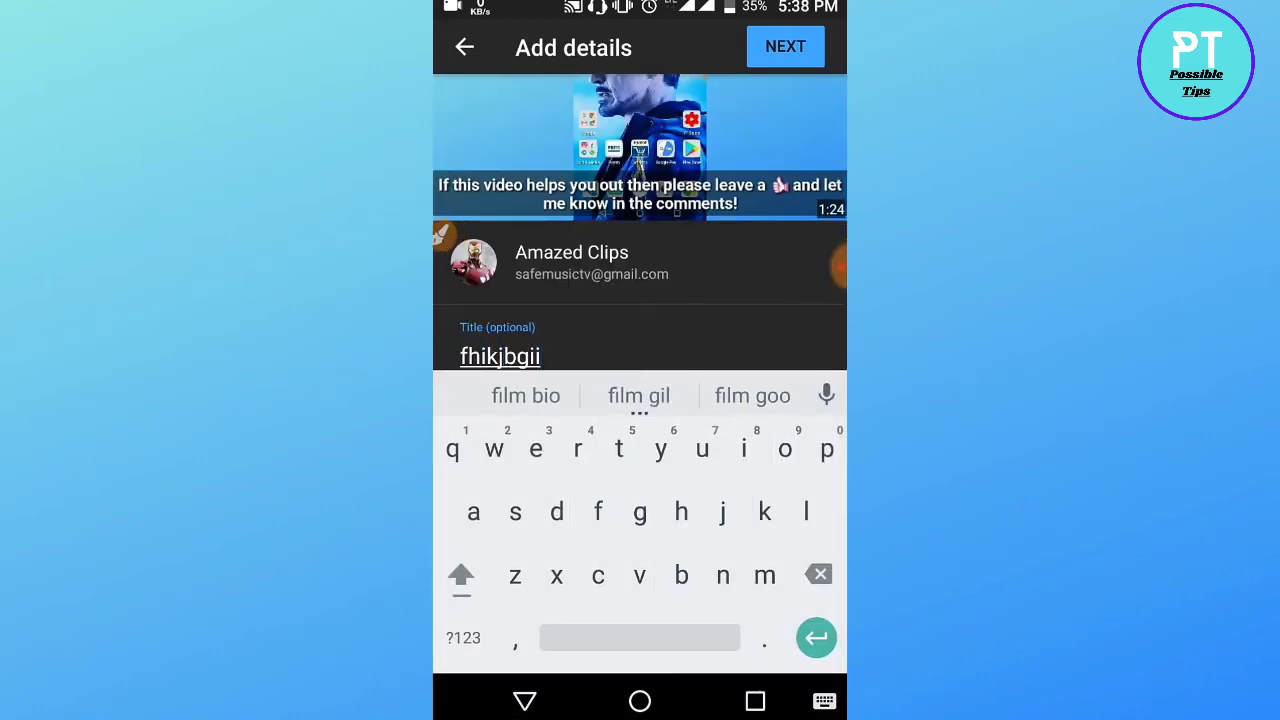
click(525, 700)
click(580, 439)
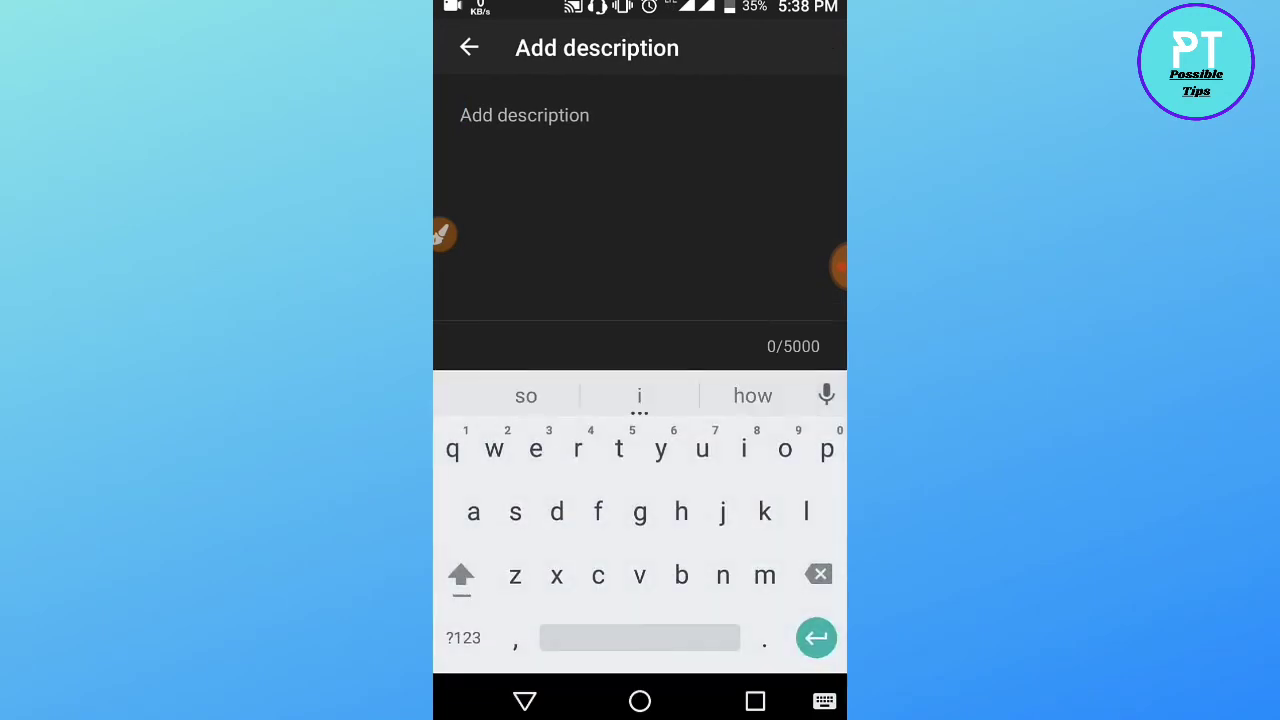
text(g)
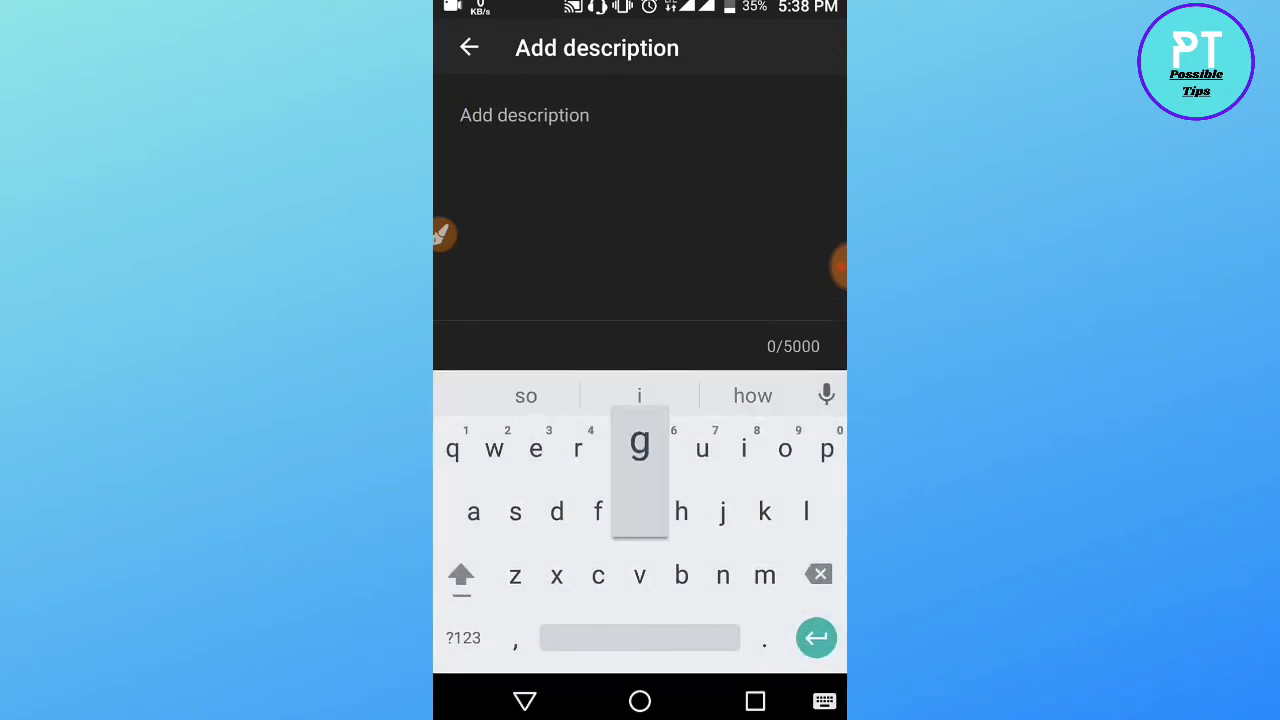
text(jkkggjikj)
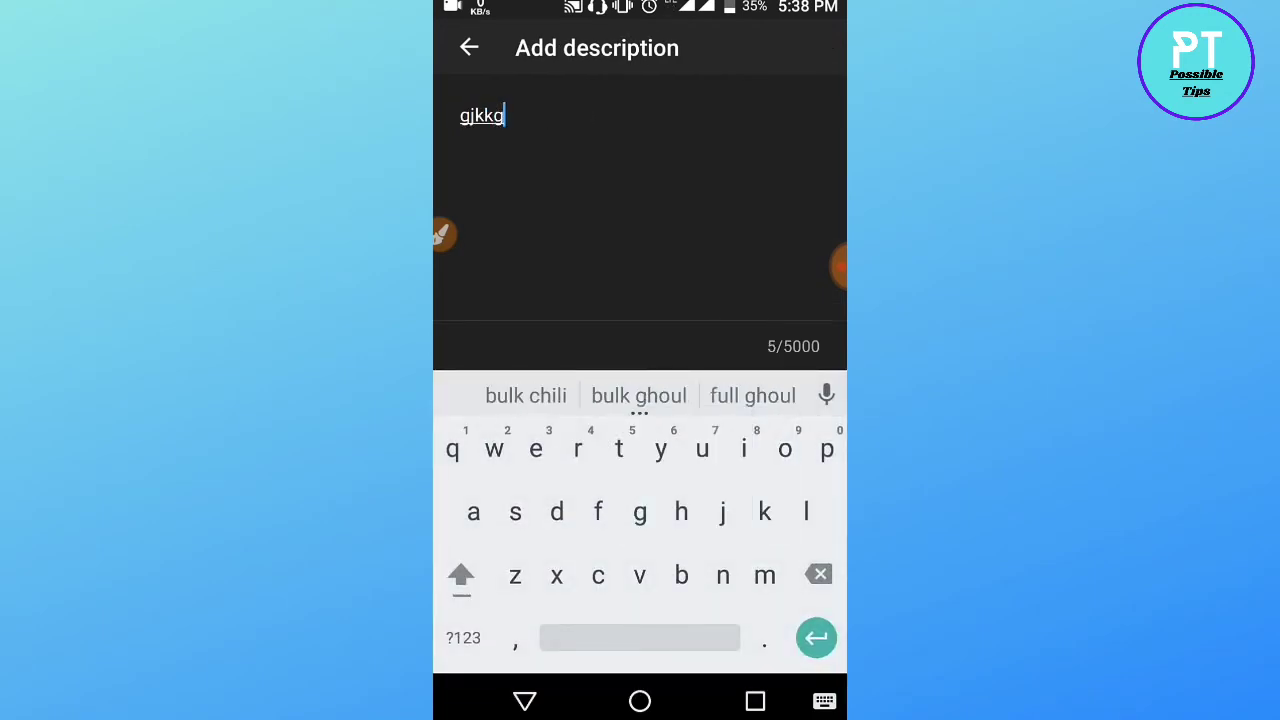
click(525, 700)
click(525, 700)
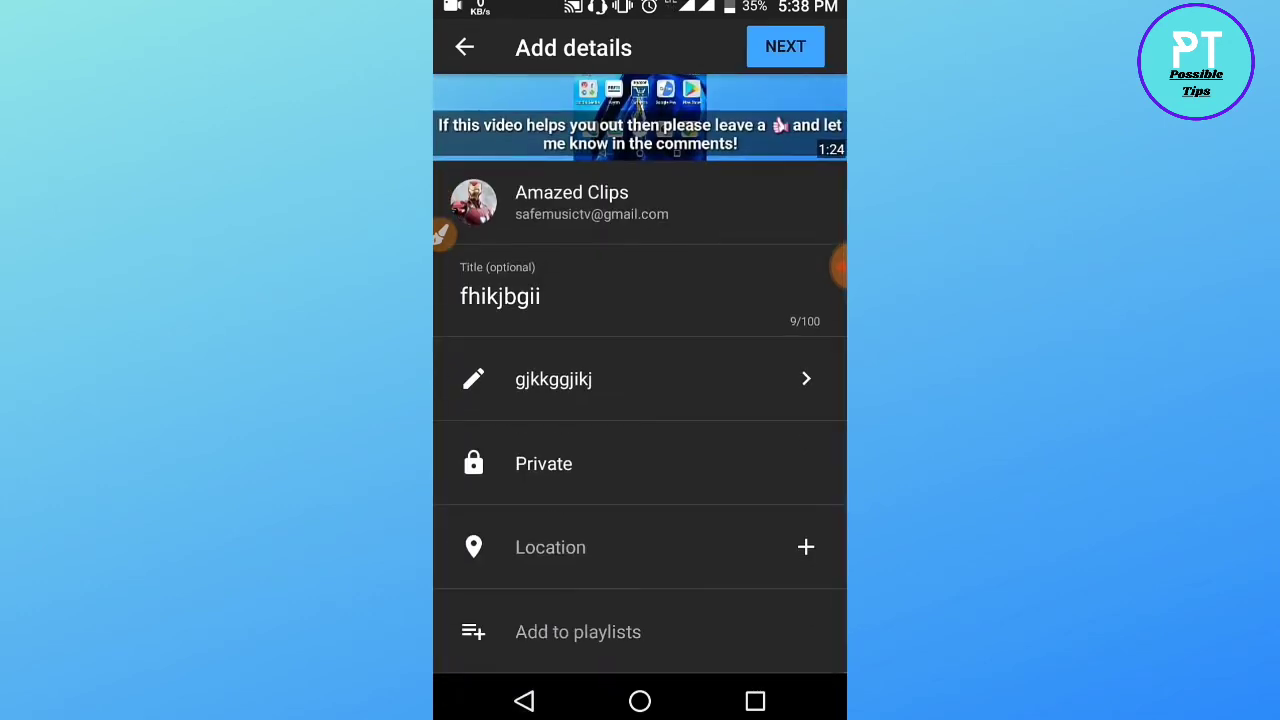
click(441, 234)
mouse_move(660, 480)
mouse_down()
mouse_move(505, 425)
mouse_move(630, 480)
mouse_up()
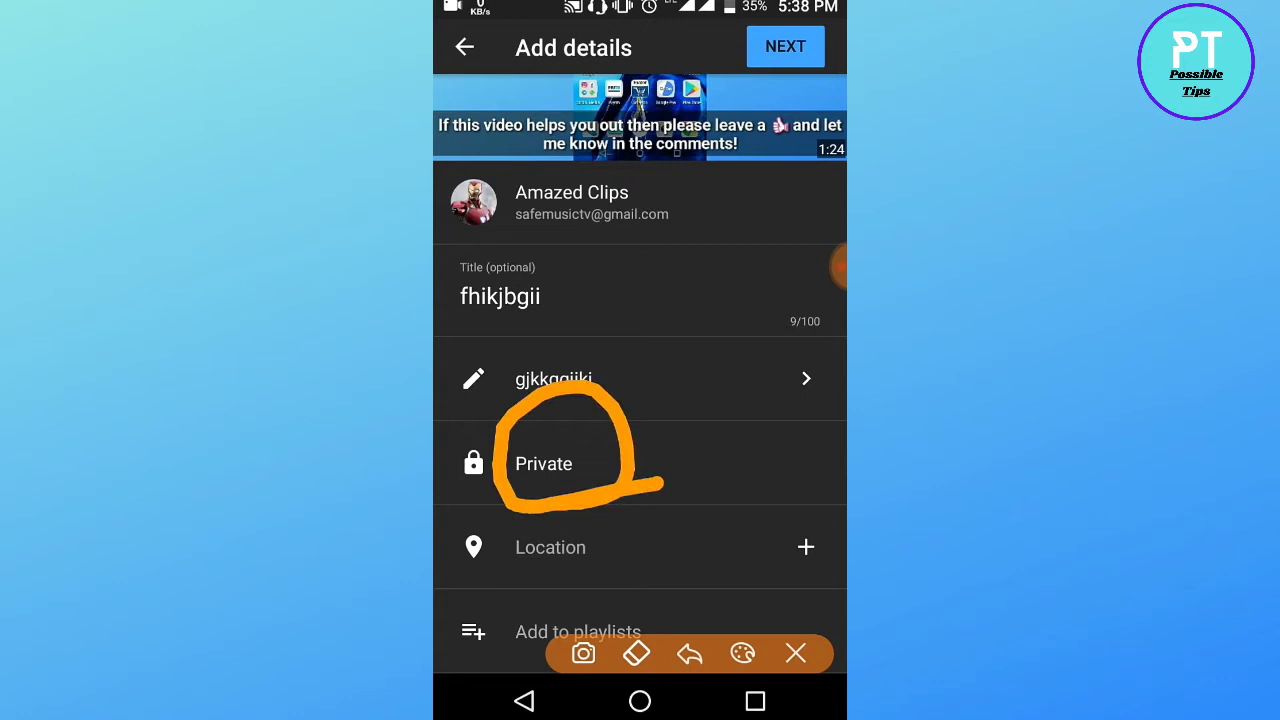
click(796, 653)
Bring up the video's visibility options and look over the available choices
click(543, 463)
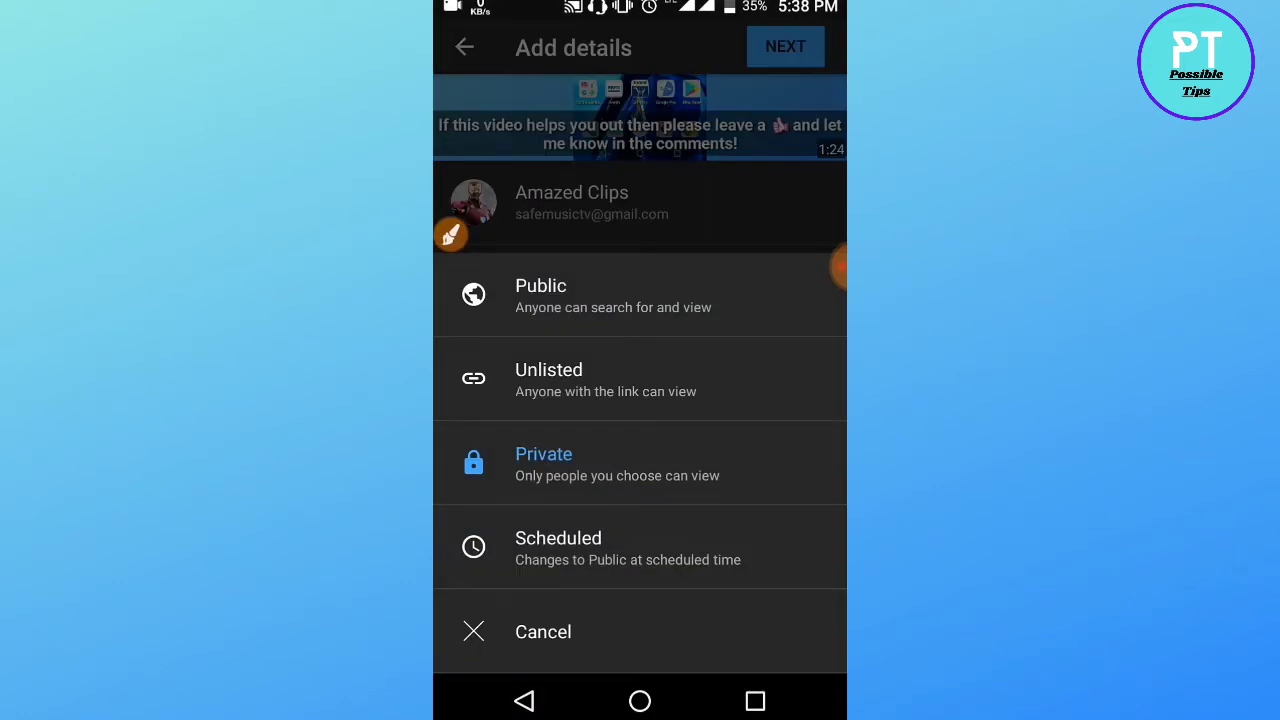
click(450, 234)
drag(540, 335, 678, 300)
drag(575, 398, 678, 375)
drag(597, 477, 716, 452)
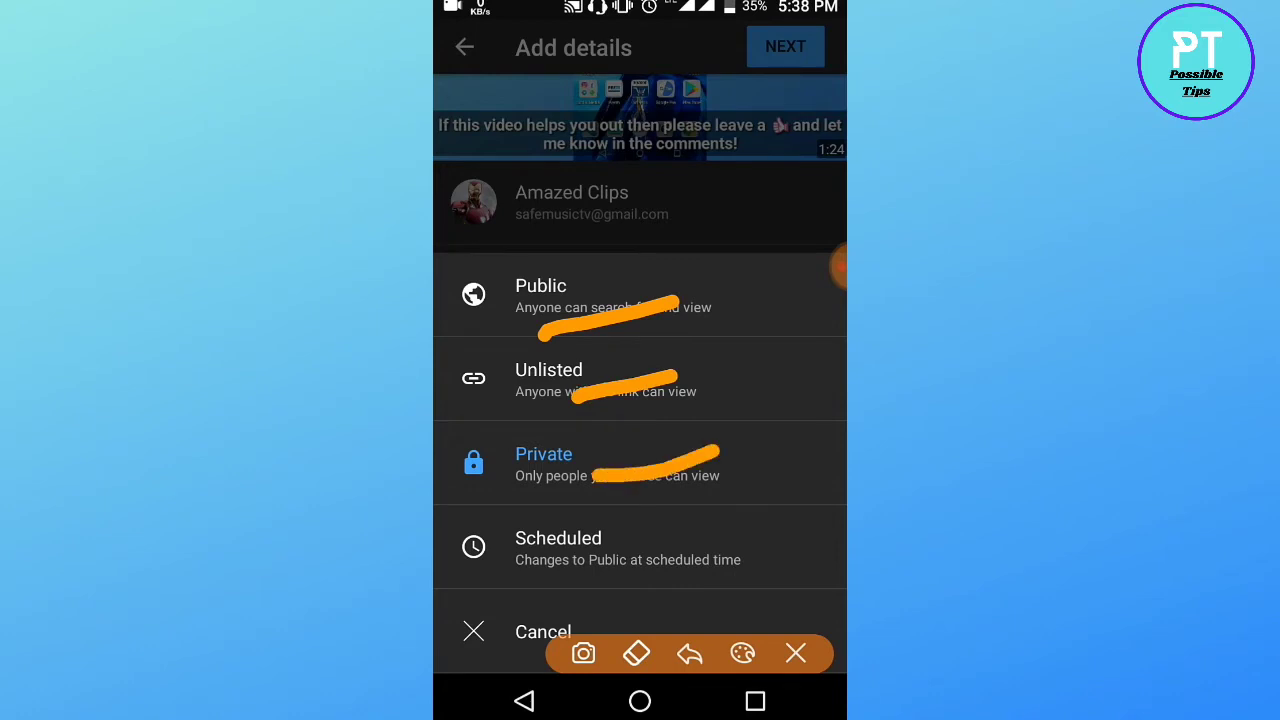
drag(615, 567, 725, 519)
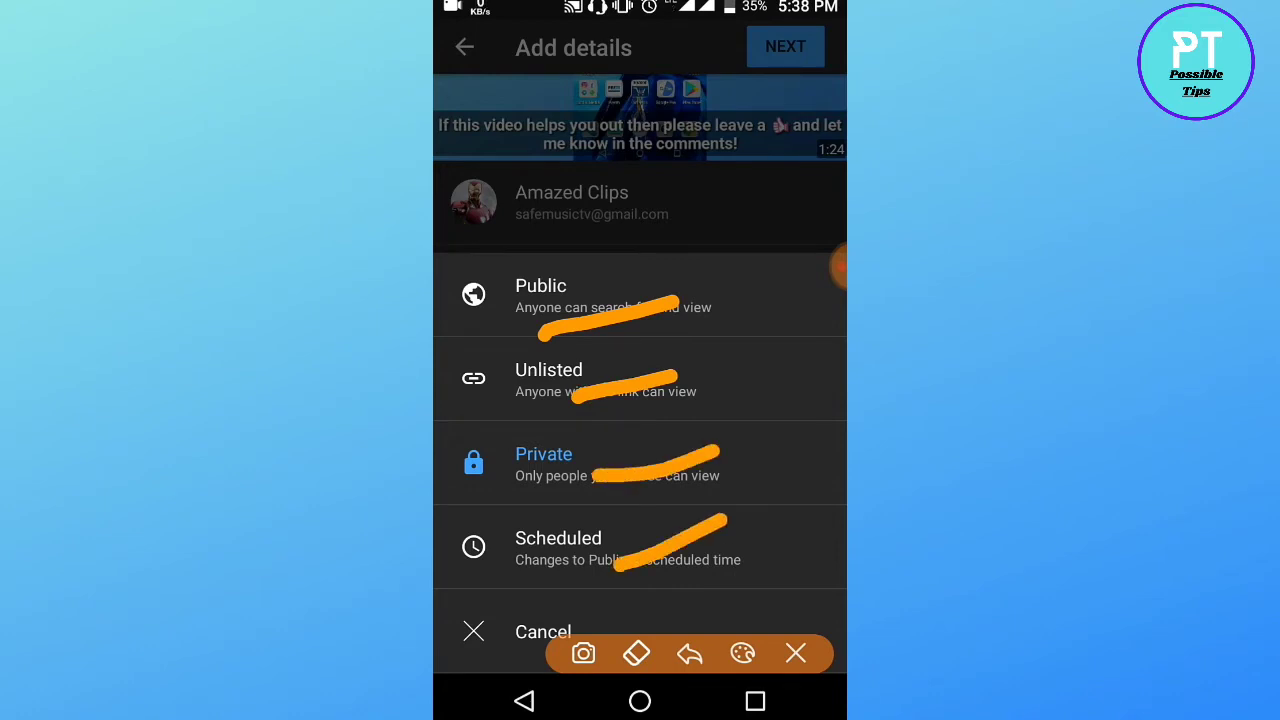
mouse_move(734, 325)
mouse_down()
mouse_move(706, 326)
mouse_move(555, 240)
mouse_move(650, 336)
mouse_move(605, 338)
mouse_up()
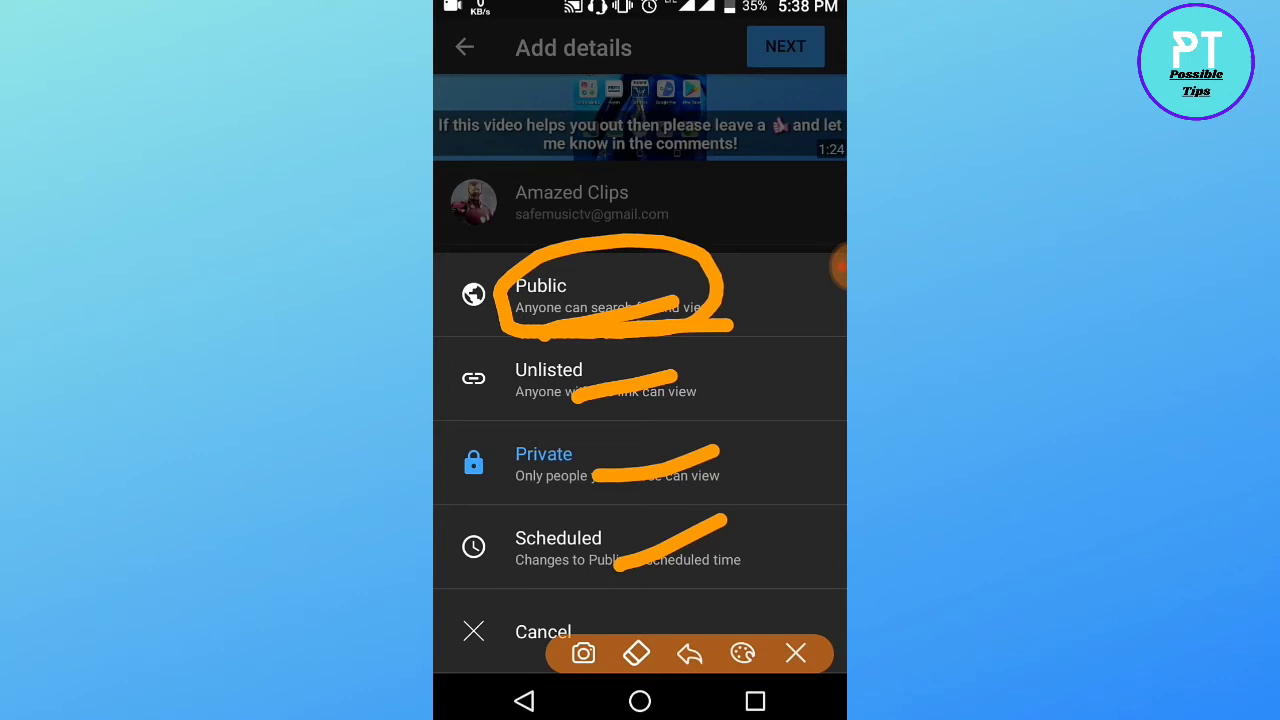
mouse_move(744, 414)
mouse_down()
mouse_move(500, 382)
mouse_move(716, 376)
mouse_move(692, 392)
mouse_up()
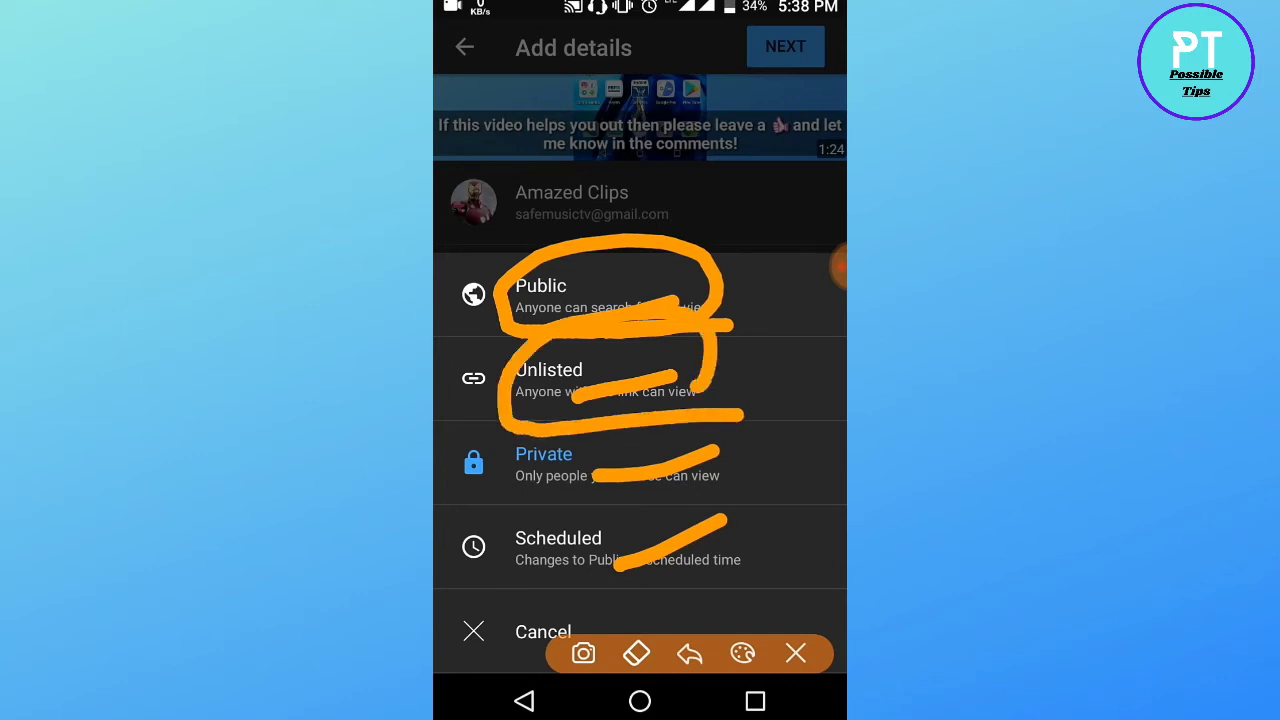
click(796, 653)
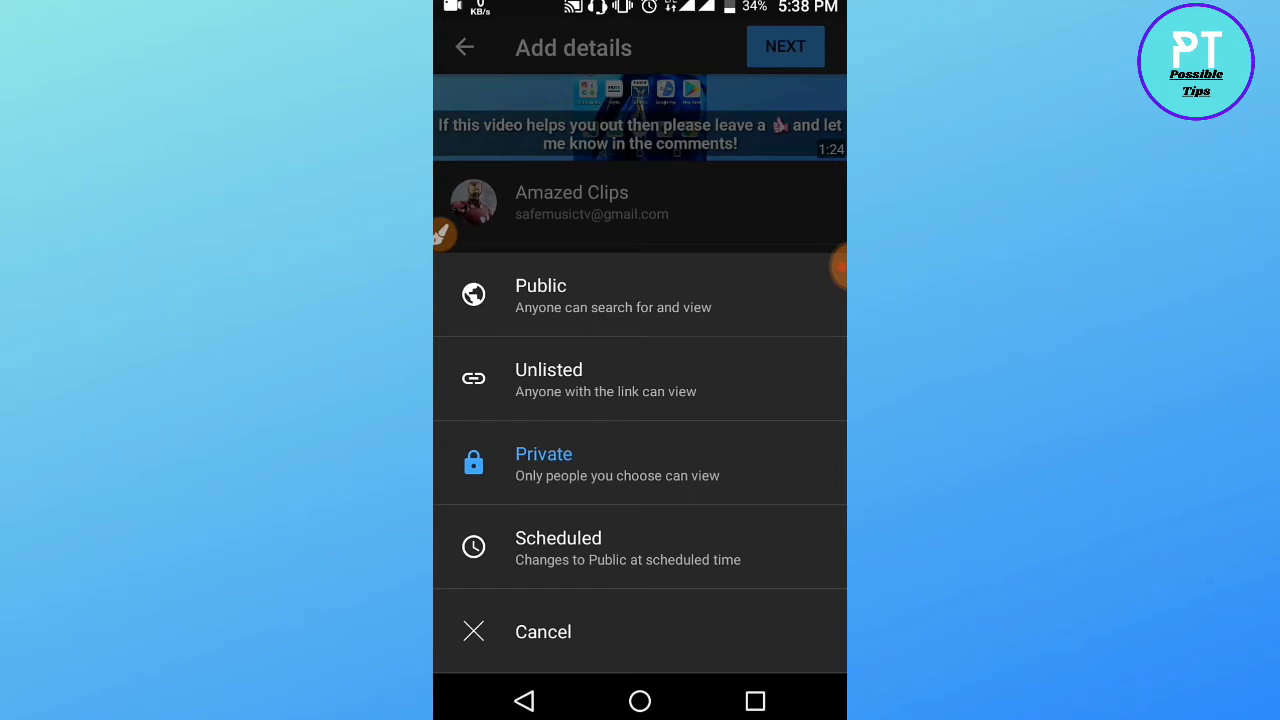
Switch visibility from Private to Scheduled, showing a date picker at Thu, Dec 17, 2020
click(440, 235)
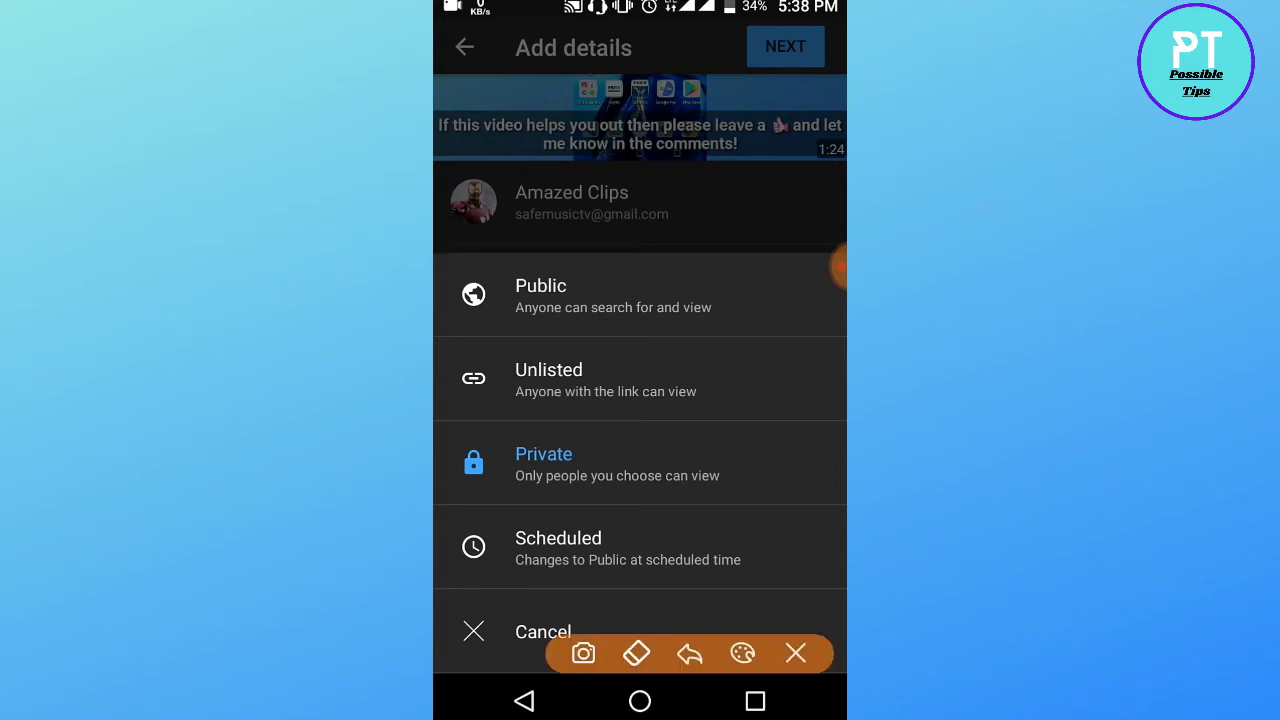
mouse_move(696, 408)
mouse_down()
mouse_move(534, 430)
mouse_move(674, 356)
mouse_move(665, 364)
mouse_up()
mouse_move(703, 491)
mouse_down()
mouse_move(545, 410)
mouse_move(710, 487)
mouse_up()
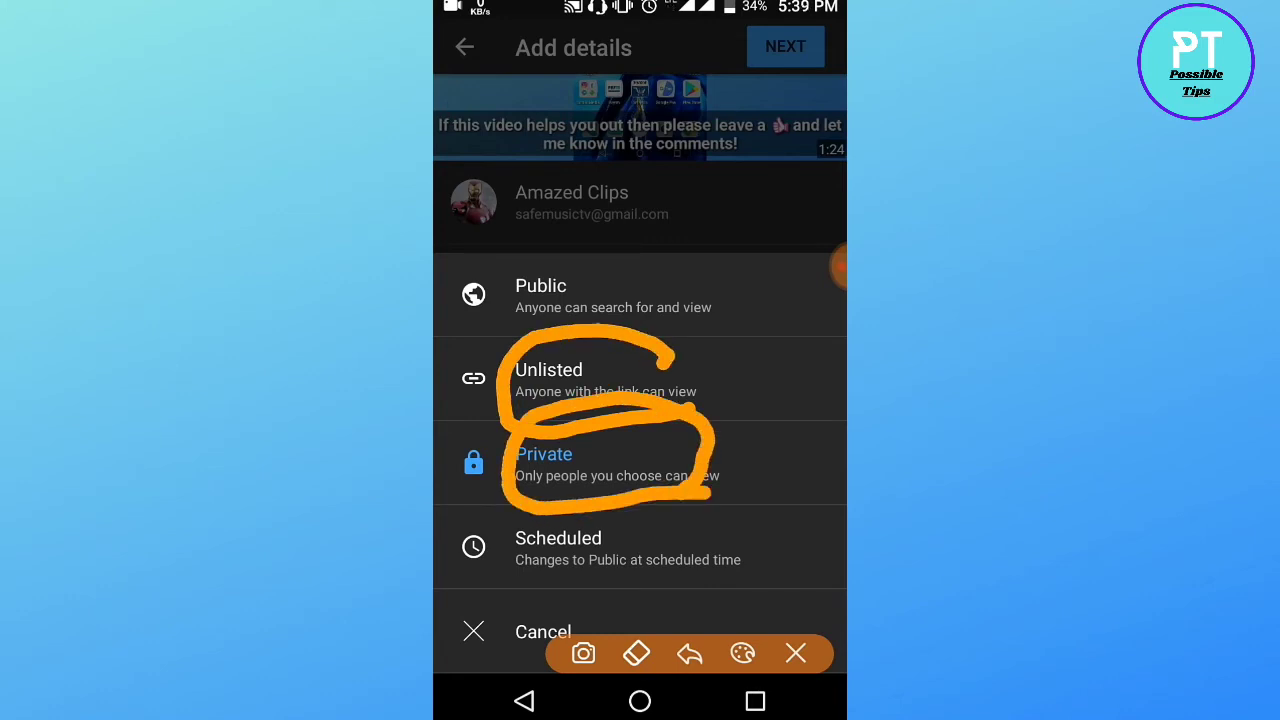
click(796, 653)
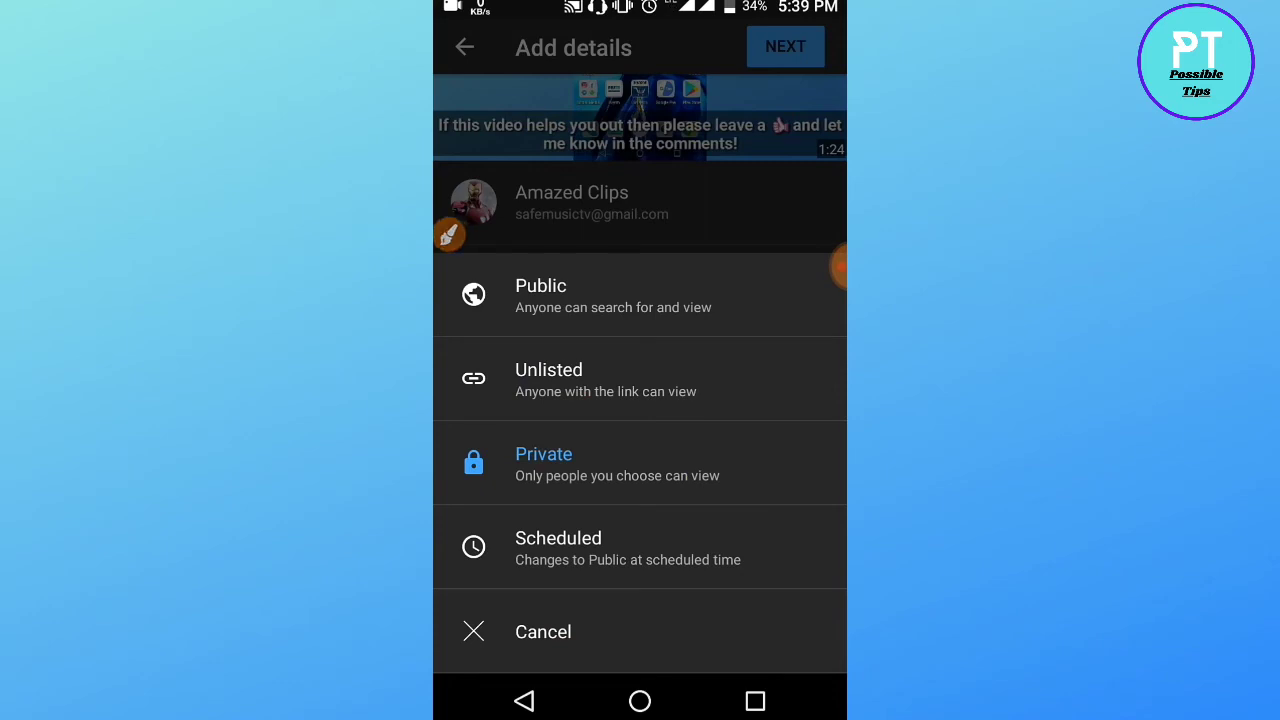
click(450, 234)
mouse_move(746, 566)
mouse_down()
mouse_move(516, 550)
mouse_move(730, 555)
mouse_up()
click(796, 653)
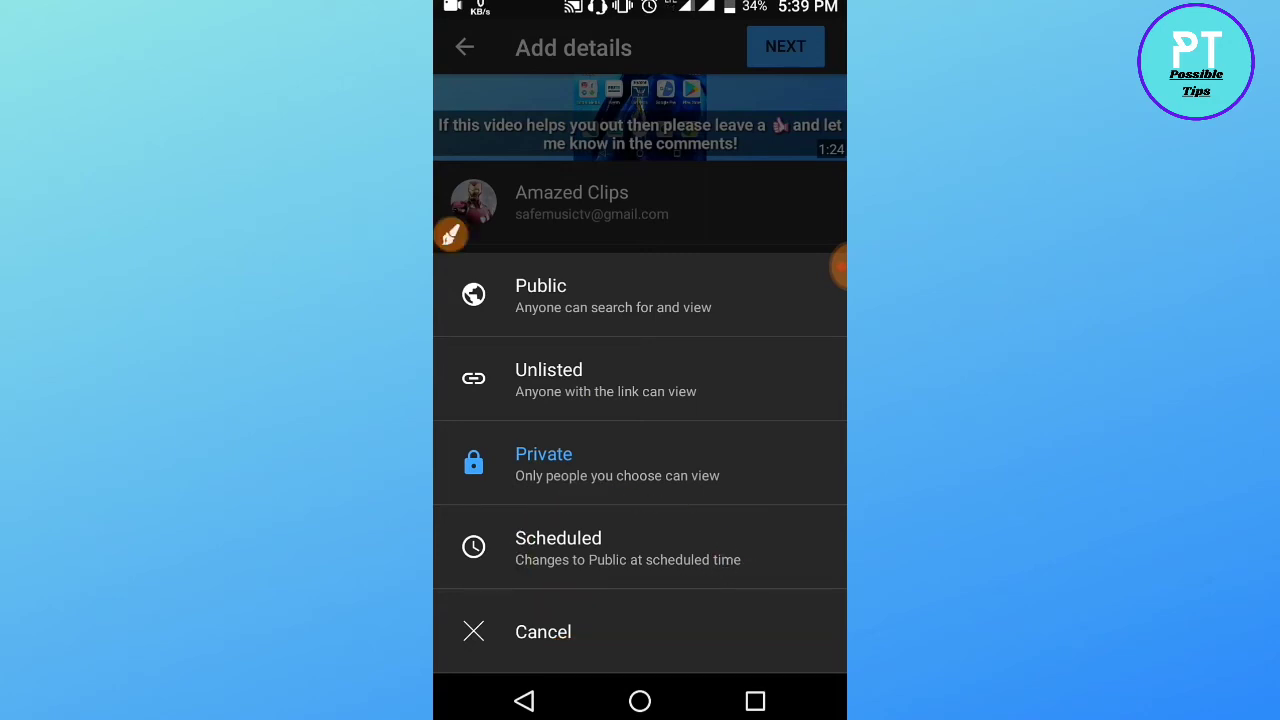
click(558, 546)
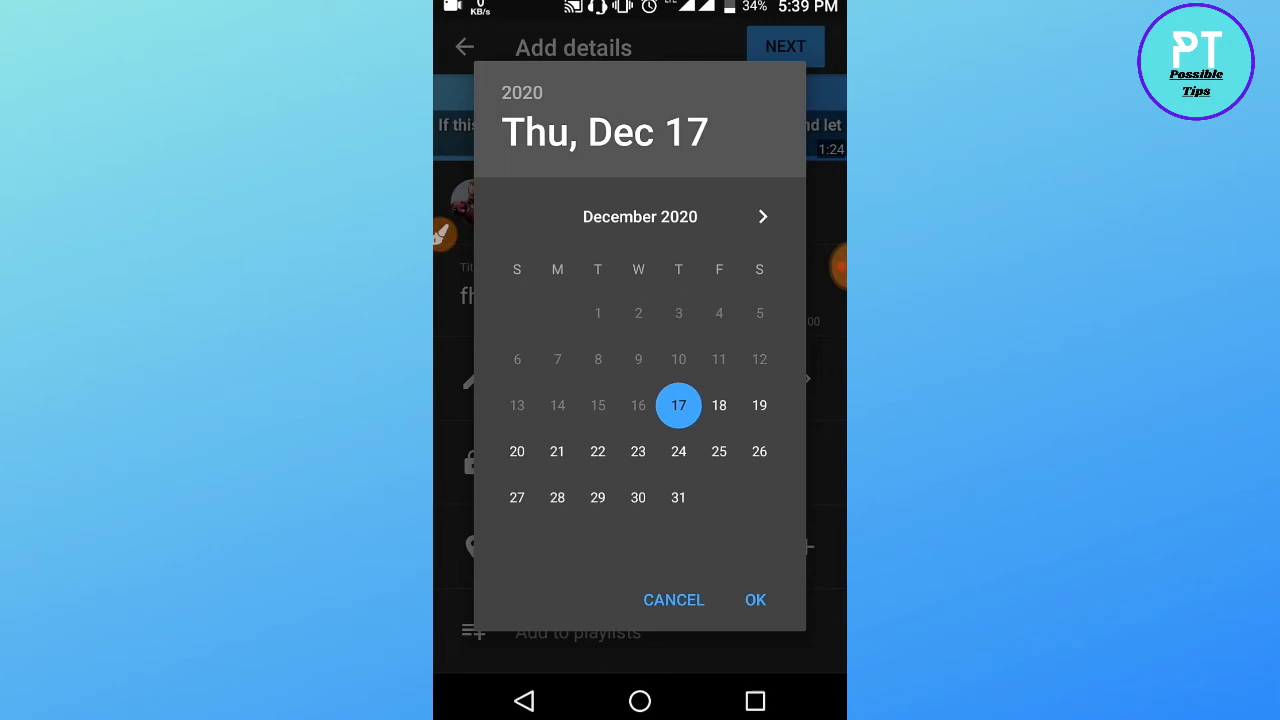
Keep Dec 17, 2020 as the release date and set the release time to 6:30 PM
click(755, 599)
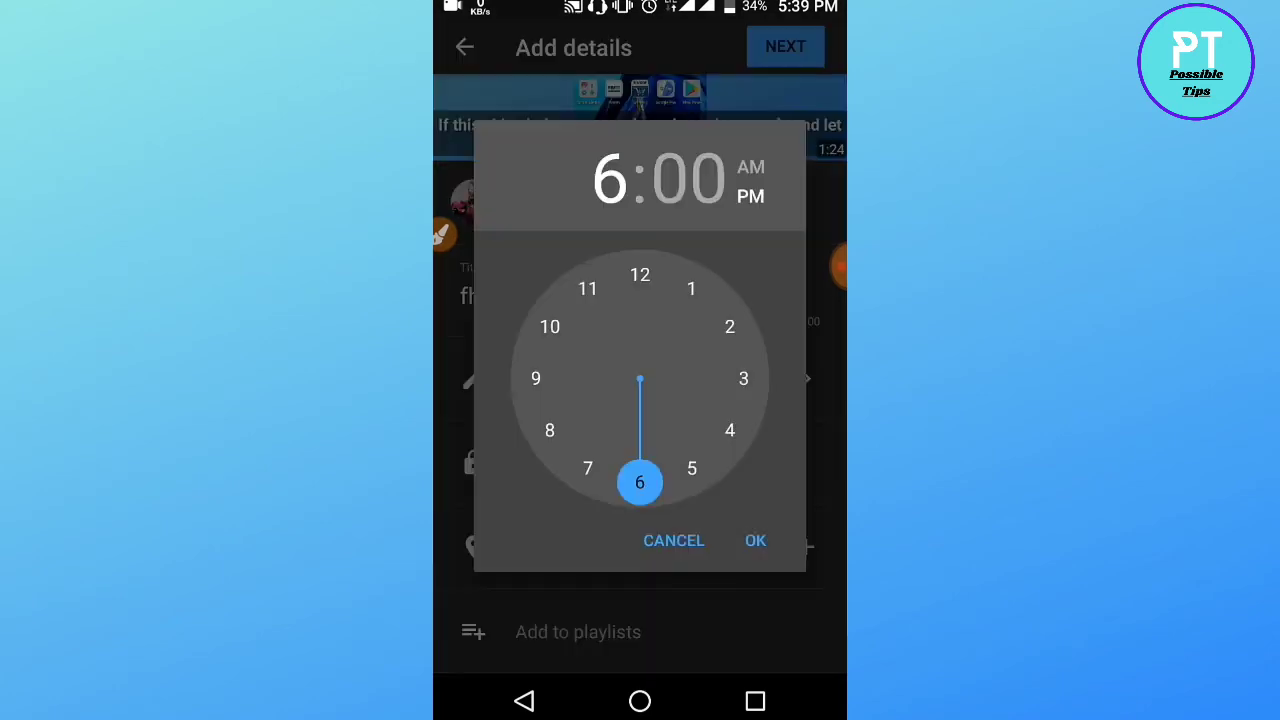
click(640, 482)
click(650, 482)
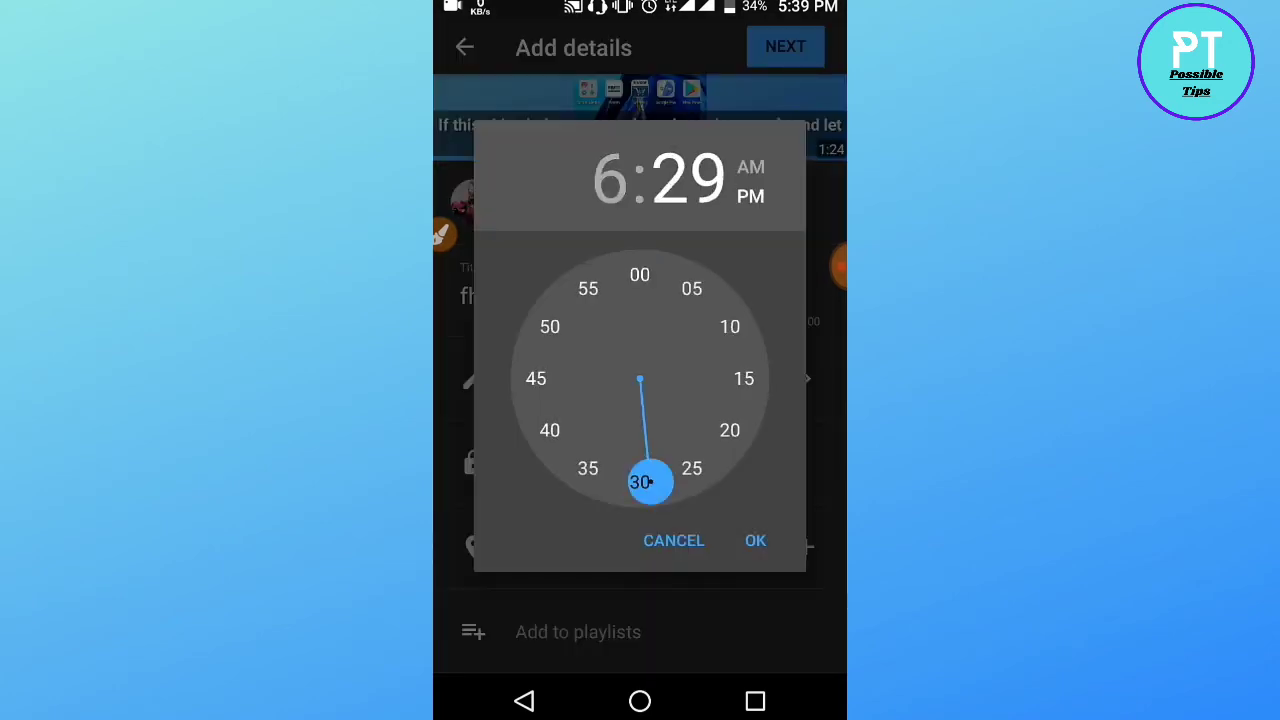
drag(649, 482, 640, 482)
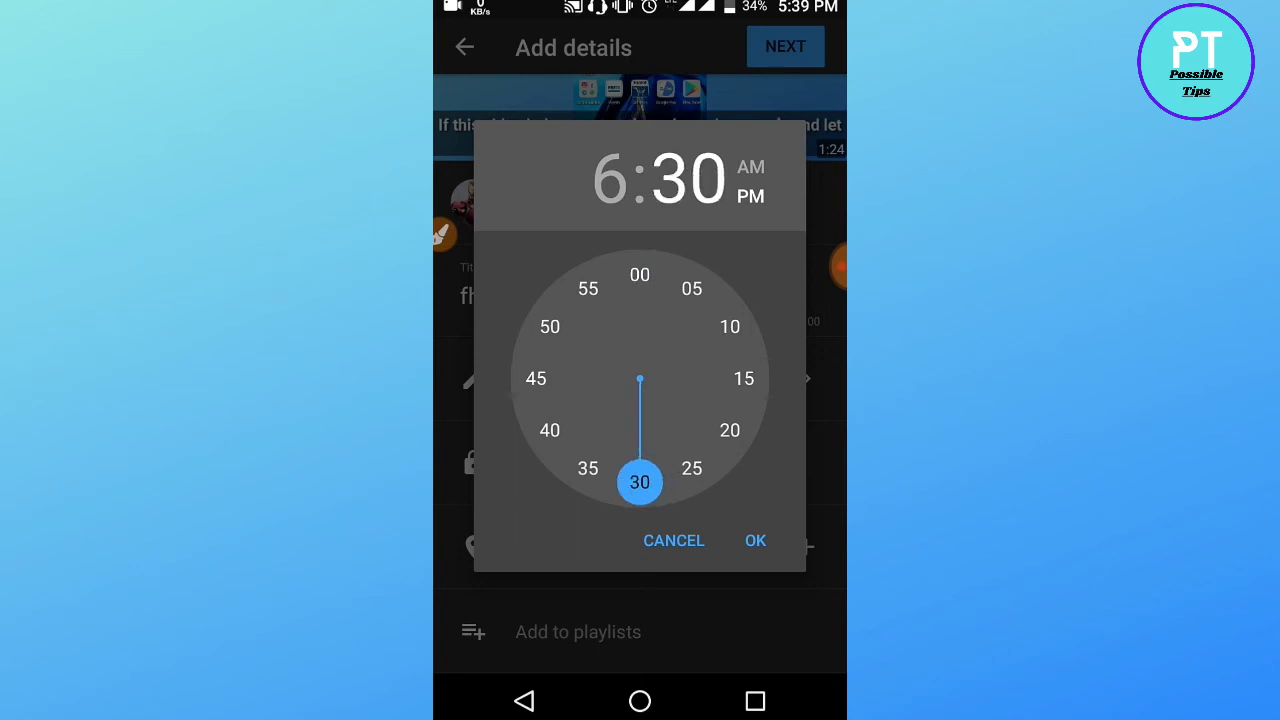
click(750, 167)
click(750, 196)
click(755, 540)
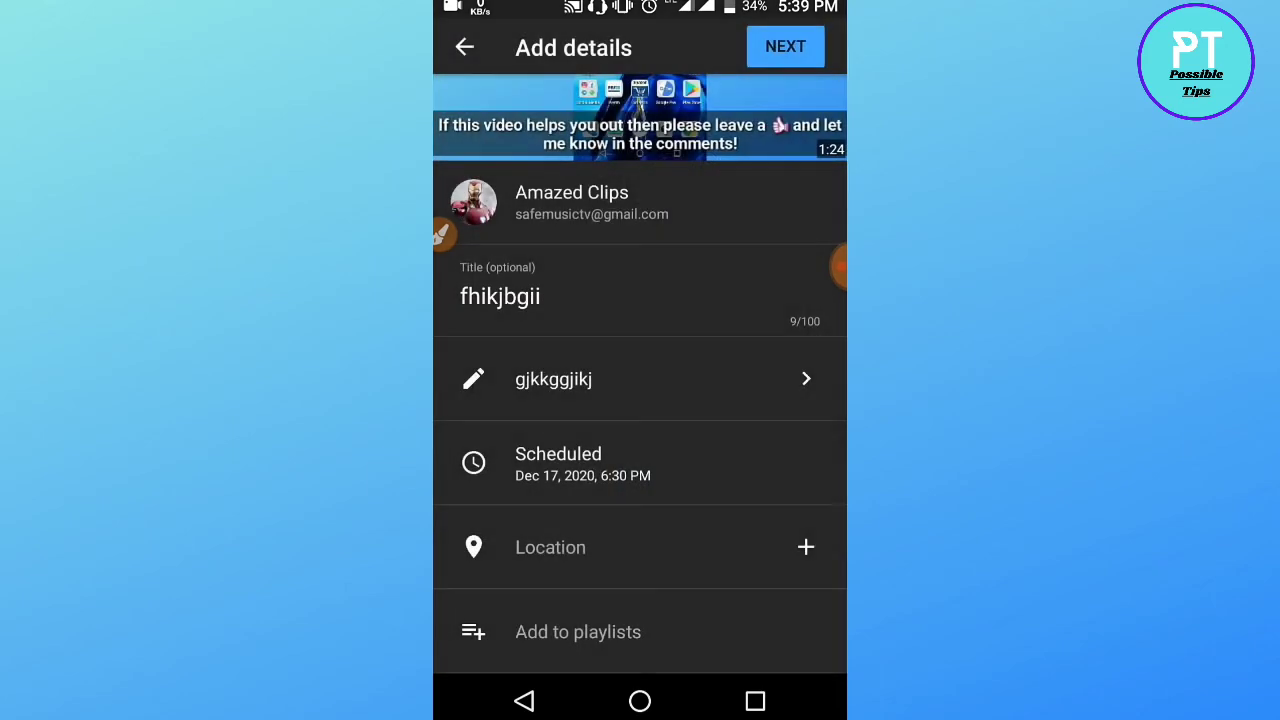
Look over the upload with the Dec 17, 6:30 PM schedule applied
click(441, 234)
mouse_move(702, 492)
mouse_down()
mouse_move(548, 538)
mouse_move(608, 392)
mouse_move(652, 508)
mouse_up()
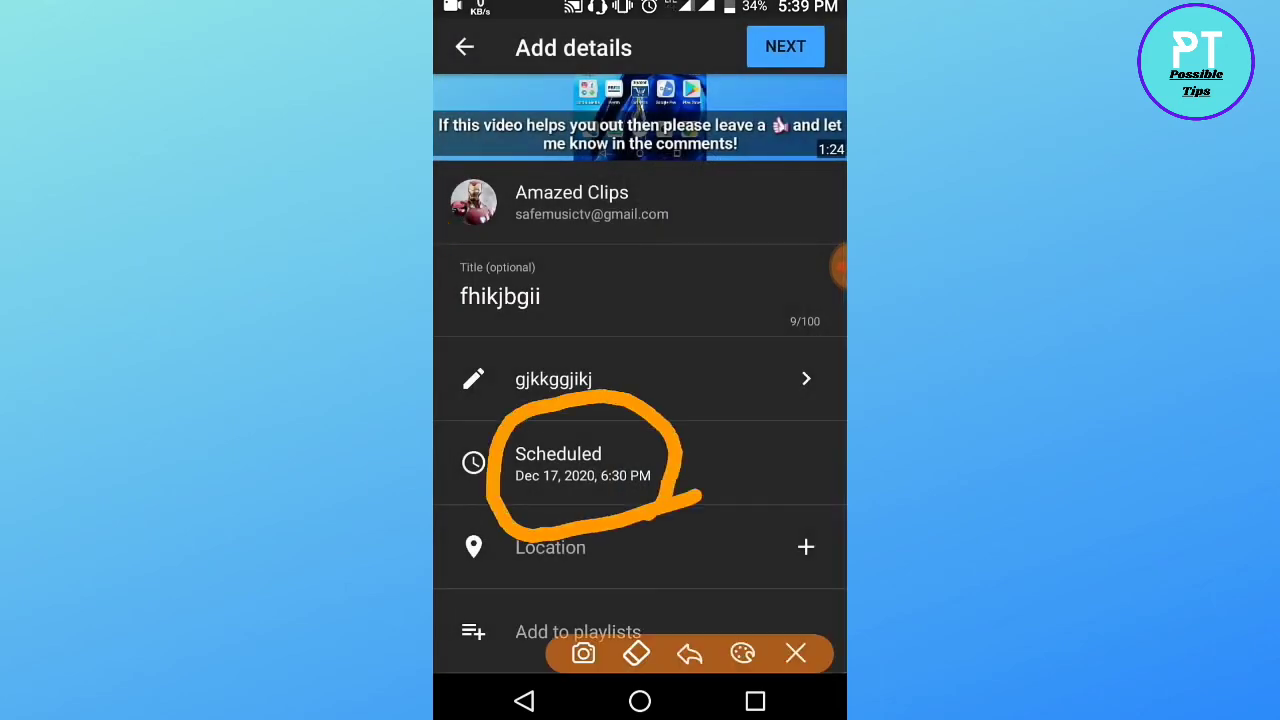
click(796, 653)
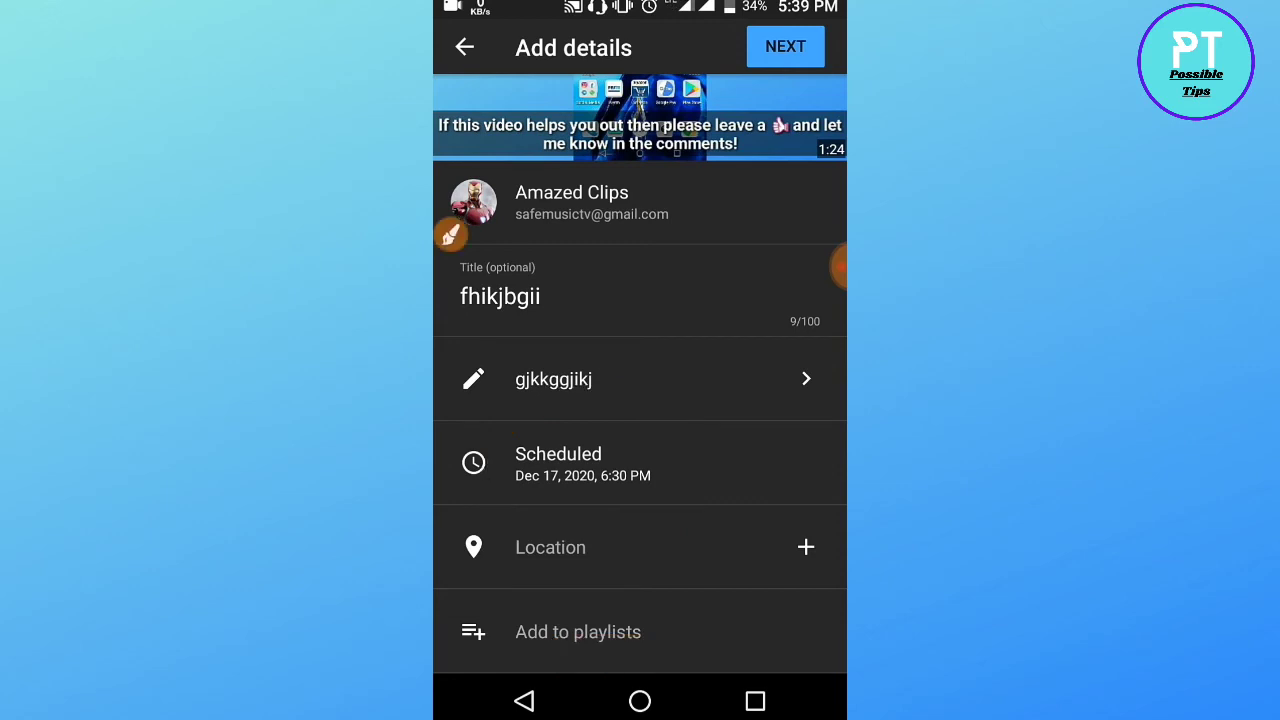
click(449, 234)
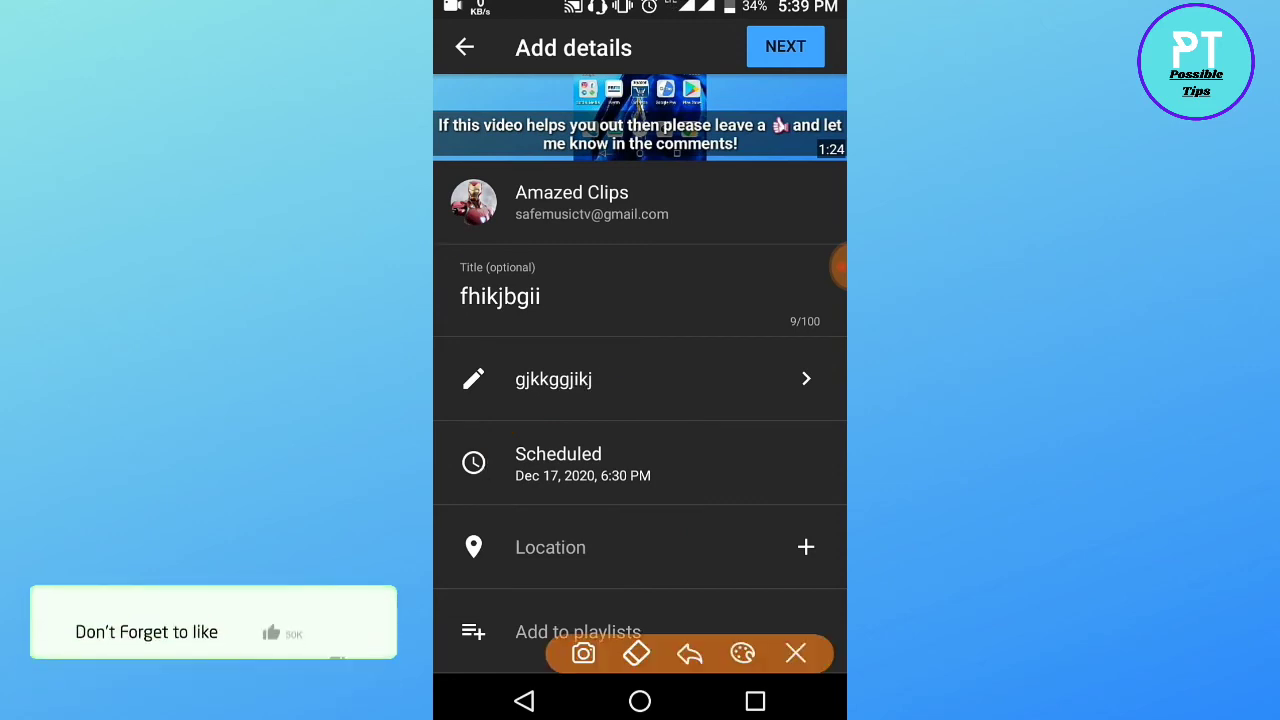
mouse_move(682, 574)
mouse_down()
mouse_move(594, 588)
mouse_move(676, 540)
mouse_move(680, 576)
mouse_up()
click(796, 653)
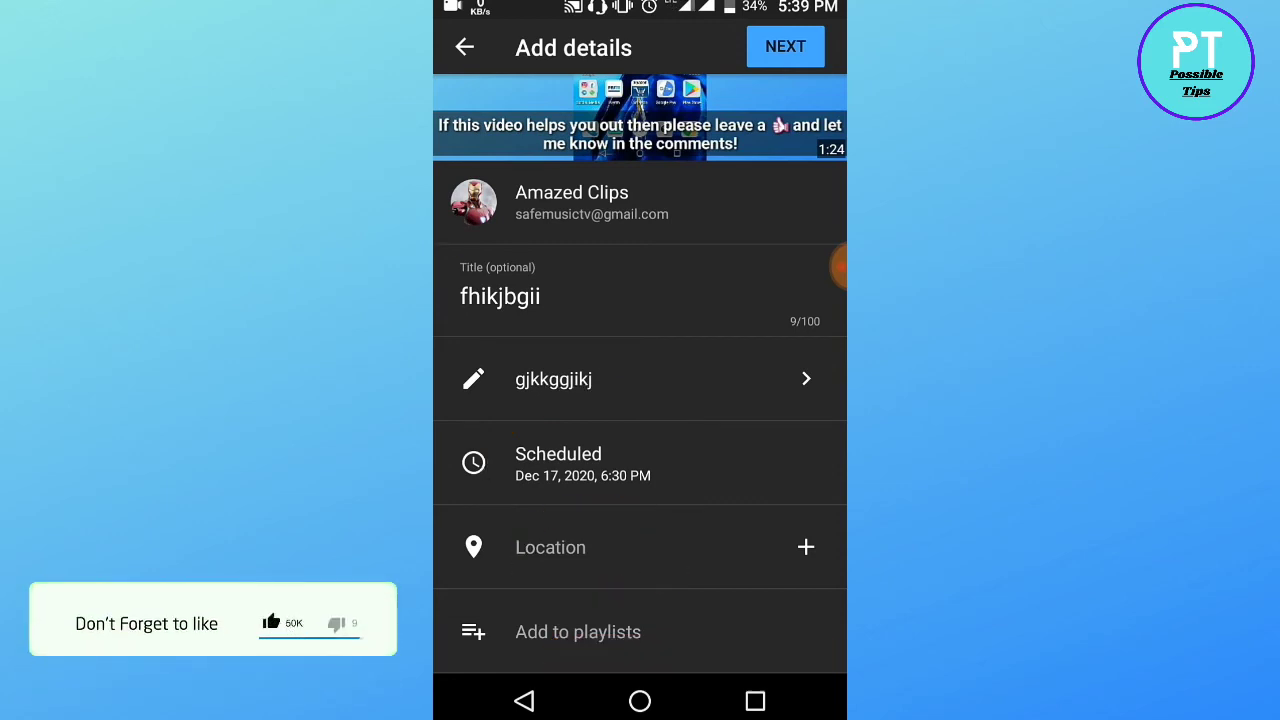
click(451, 231)
drag(744, 538, 740, 602)
click(796, 653)
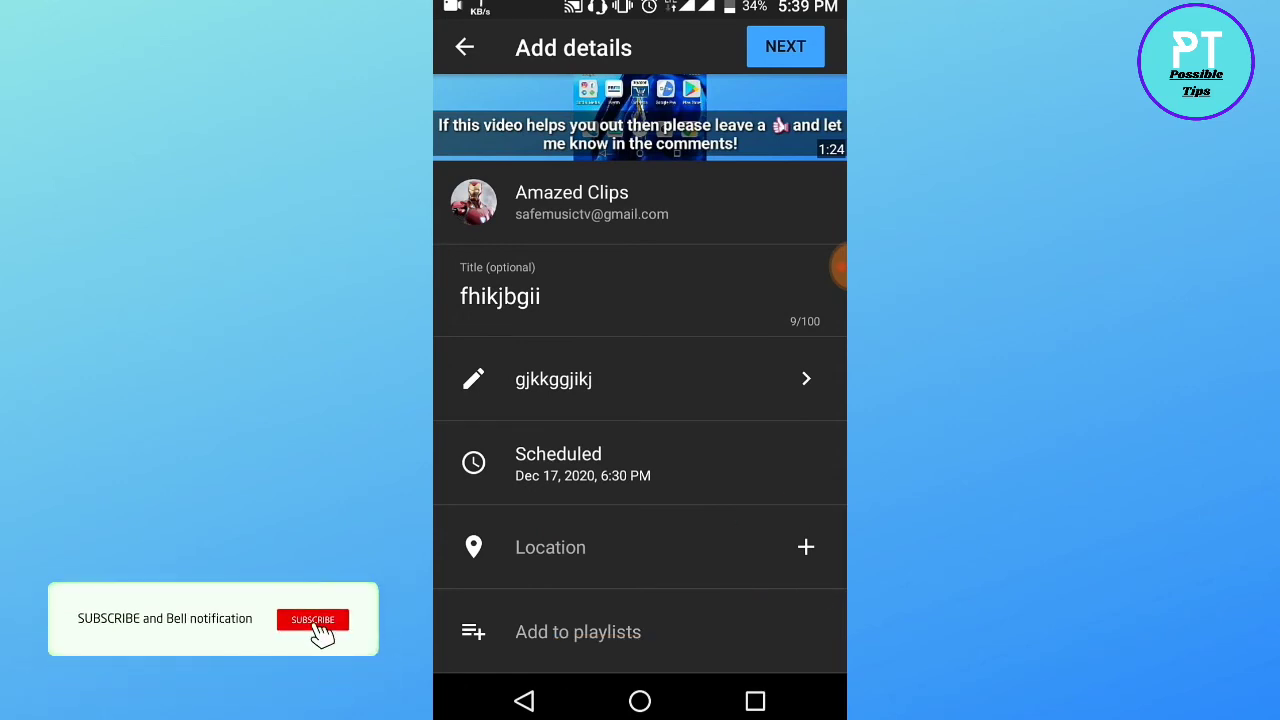
Try adding a location but deny YouTube device location access, leaving Location unset
click(806, 547)
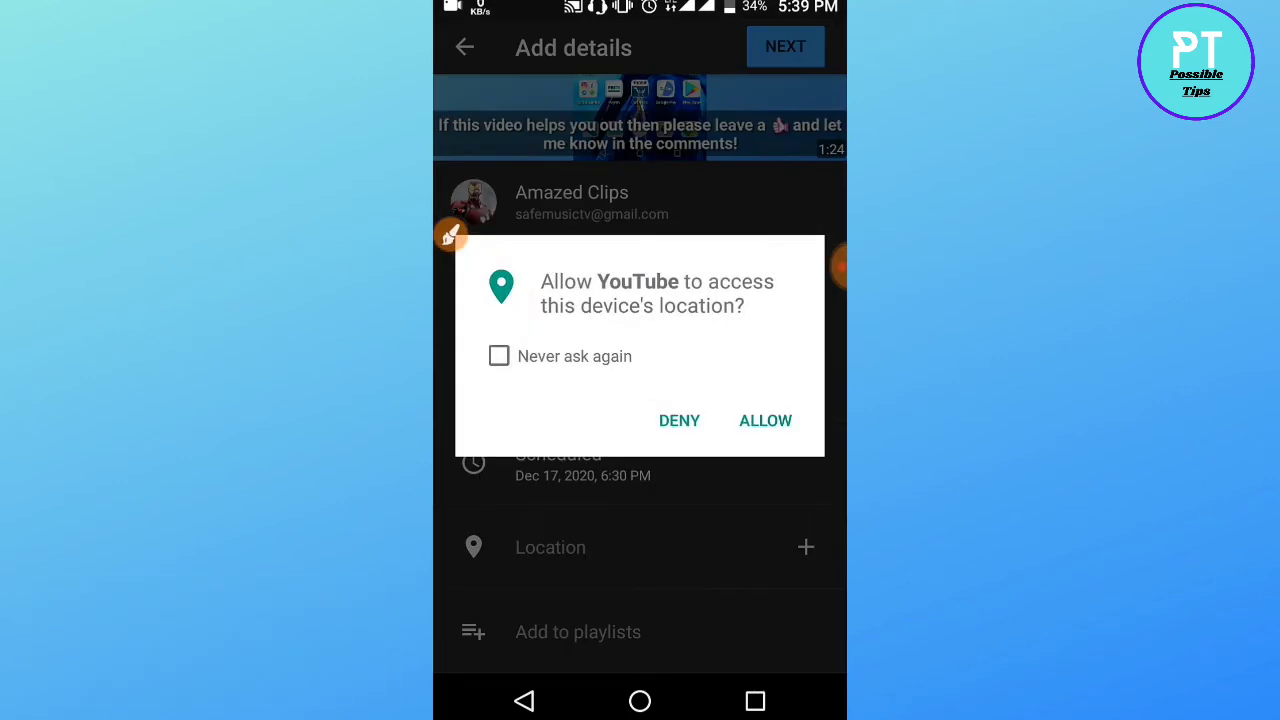
click(679, 420)
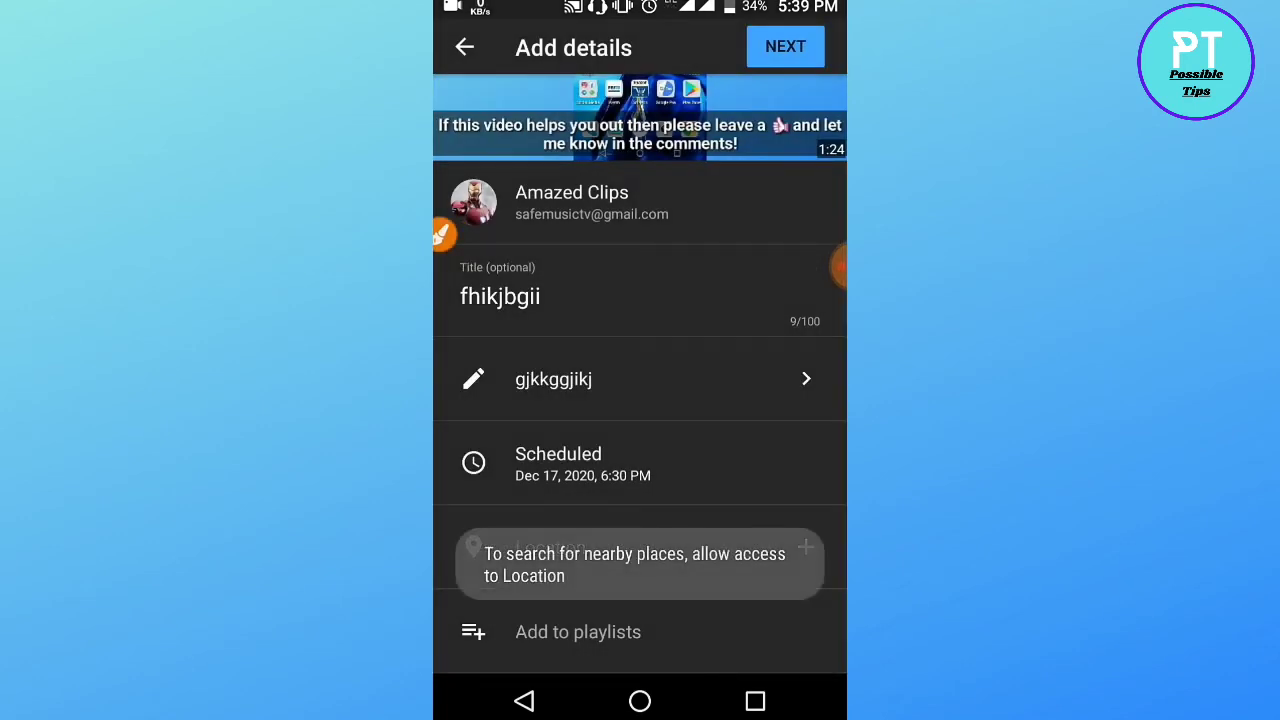
click(441, 233)
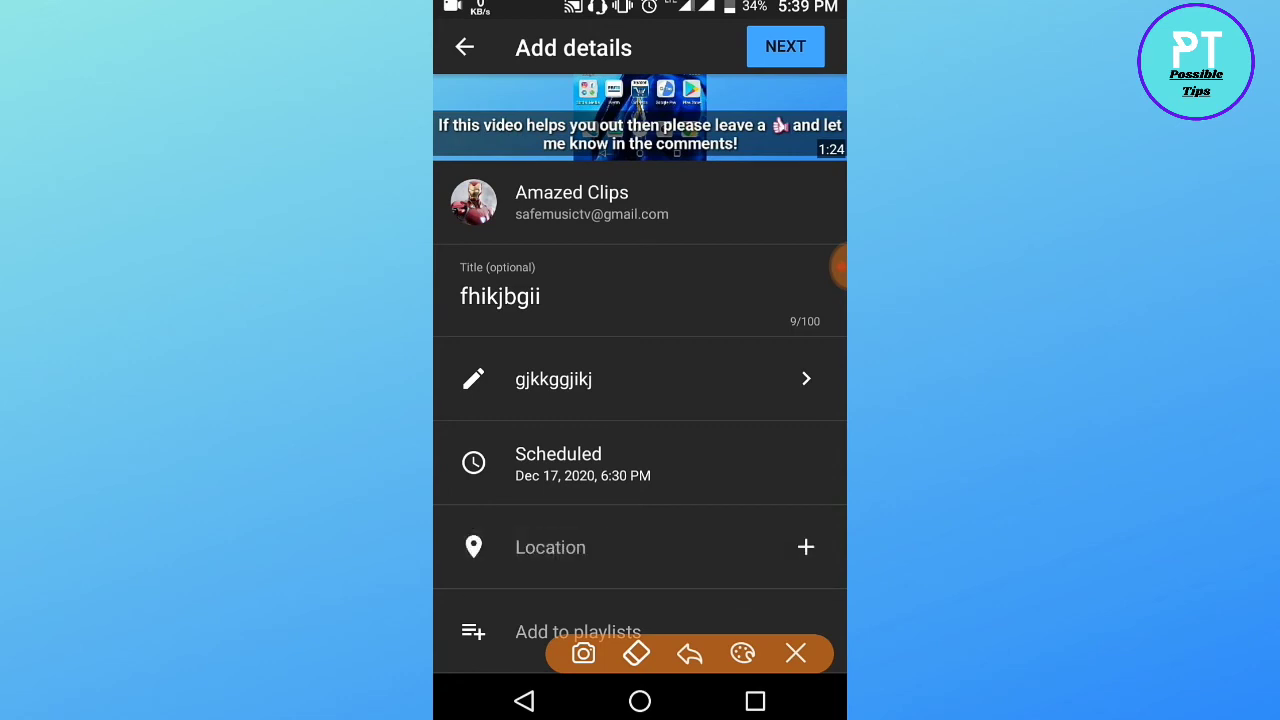
mouse_move(498, 628)
mouse_down()
mouse_move(688, 632)
mouse_move(496, 666)
mouse_move(605, 578)
mouse_up()
drag(793, 632, 793, 645)
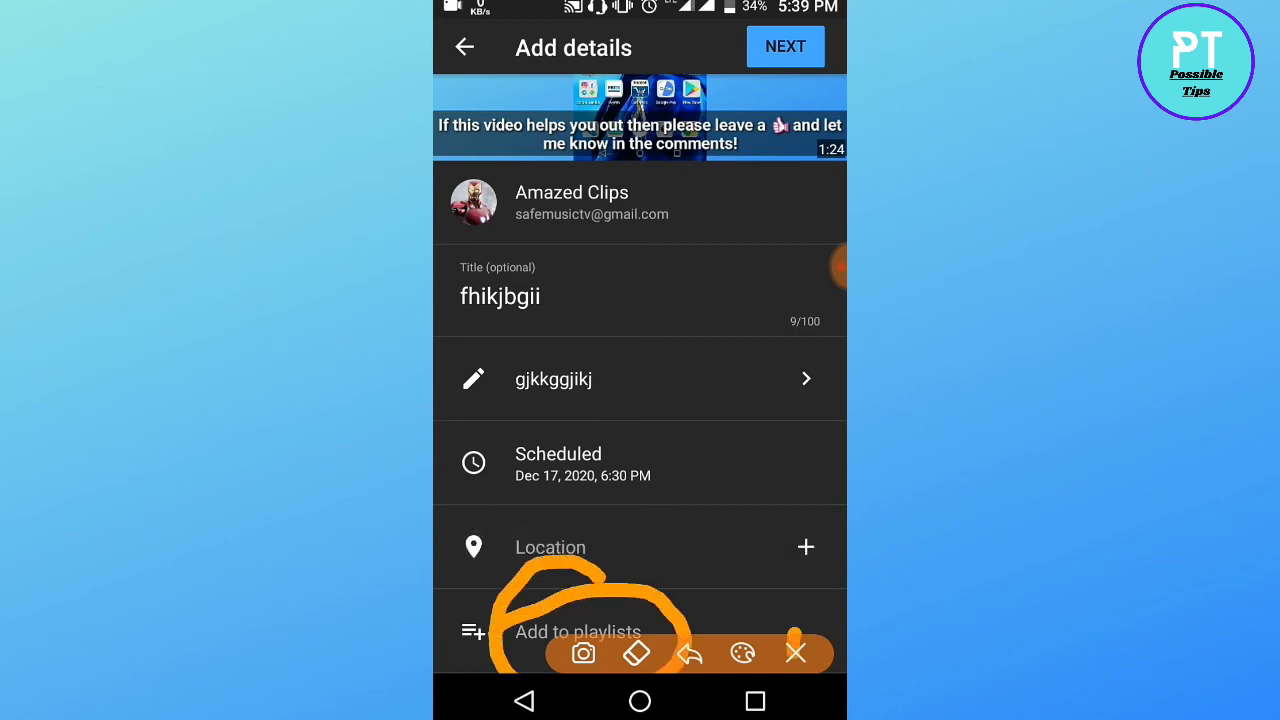
click(795, 653)
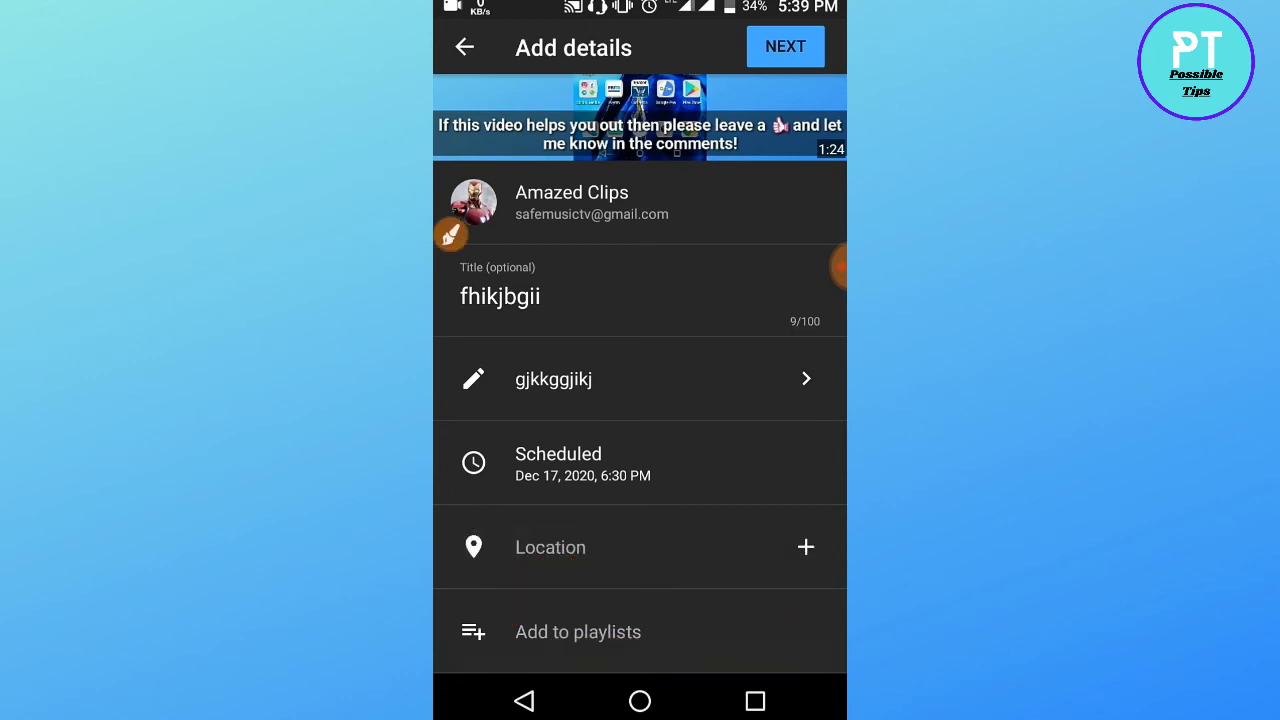
Check Add to playlists, find none available, and close the empty playlist sheet
click(578, 632)
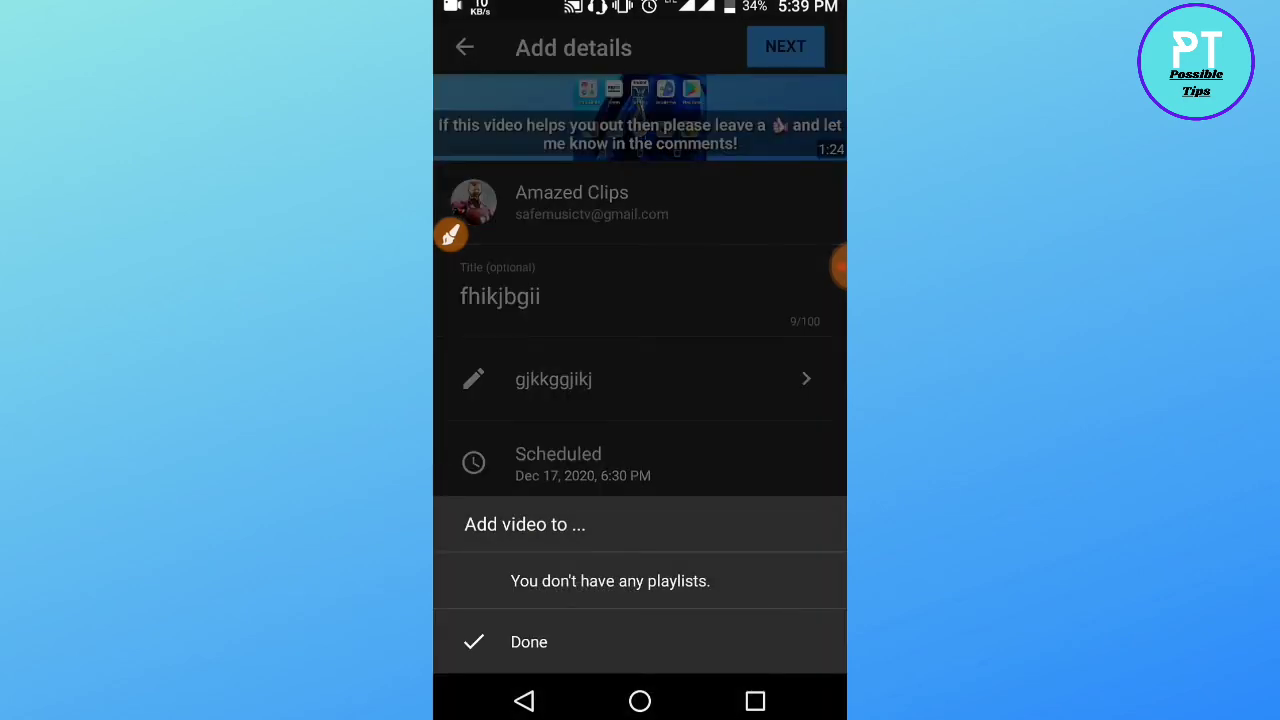
click(450, 234)
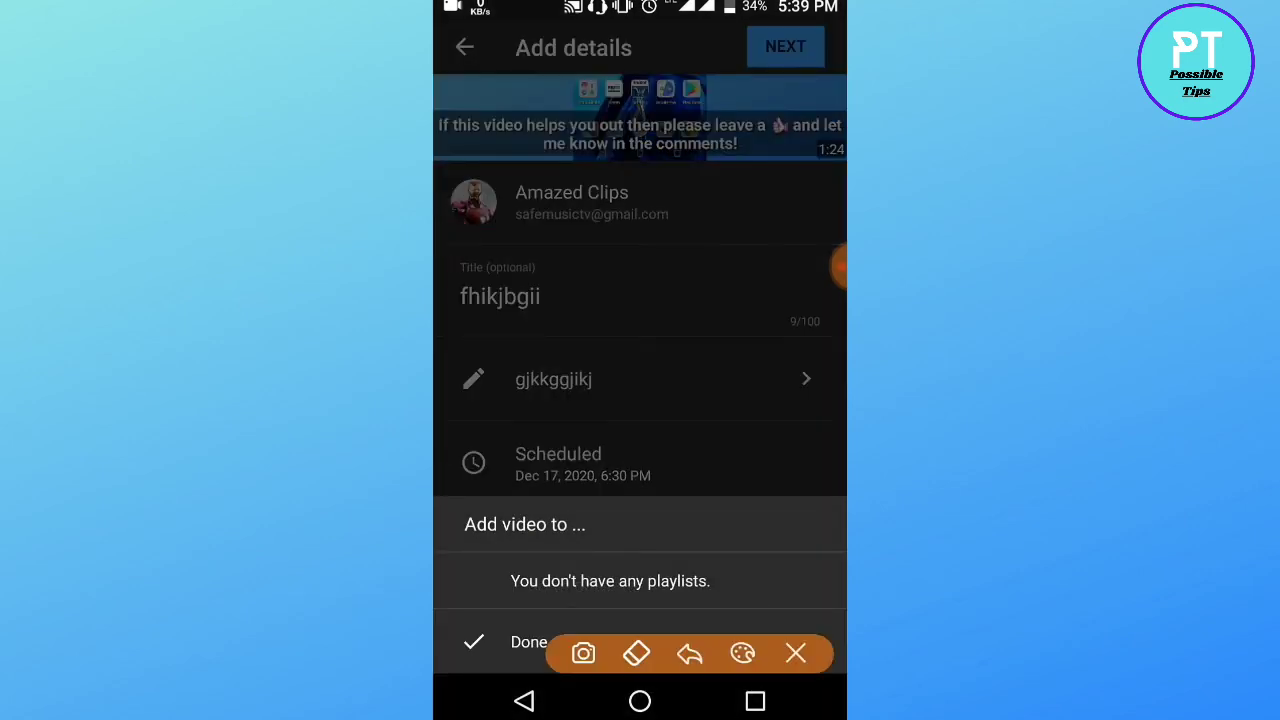
mouse_move(490, 558)
mouse_down()
mouse_move(700, 535)
mouse_move(525, 615)
mouse_move(545, 520)
mouse_up()
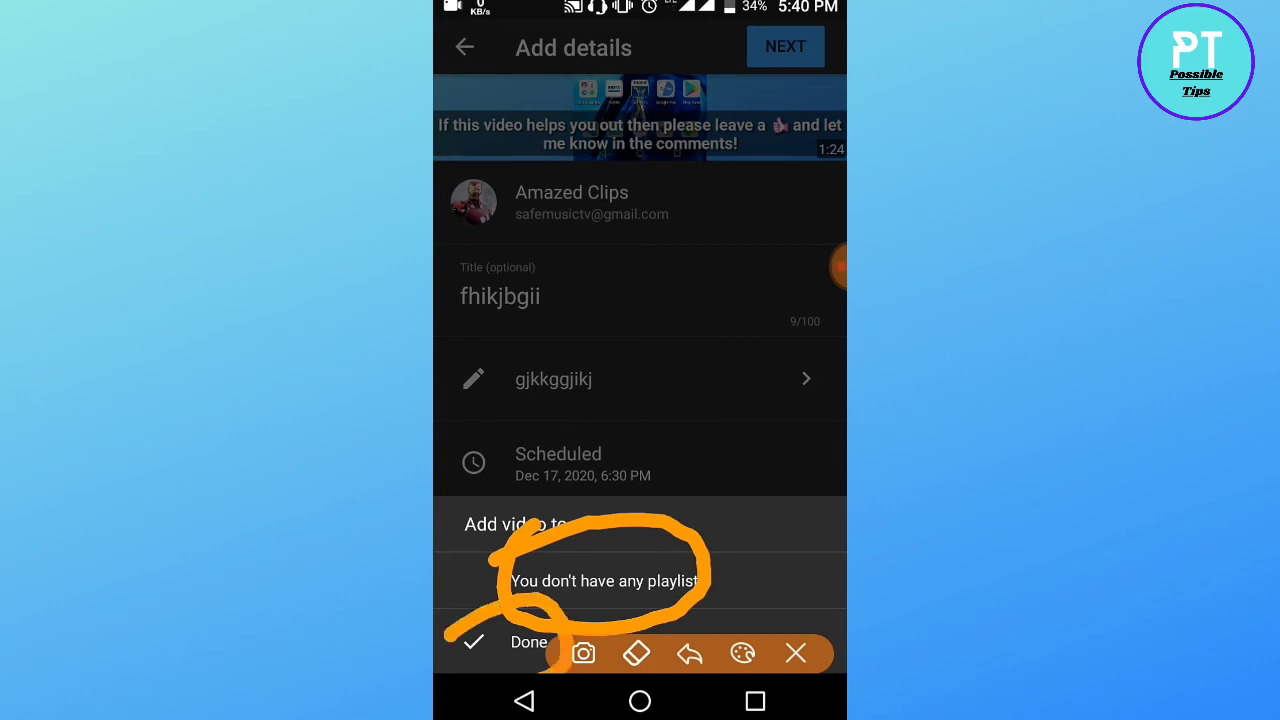
click(795, 653)
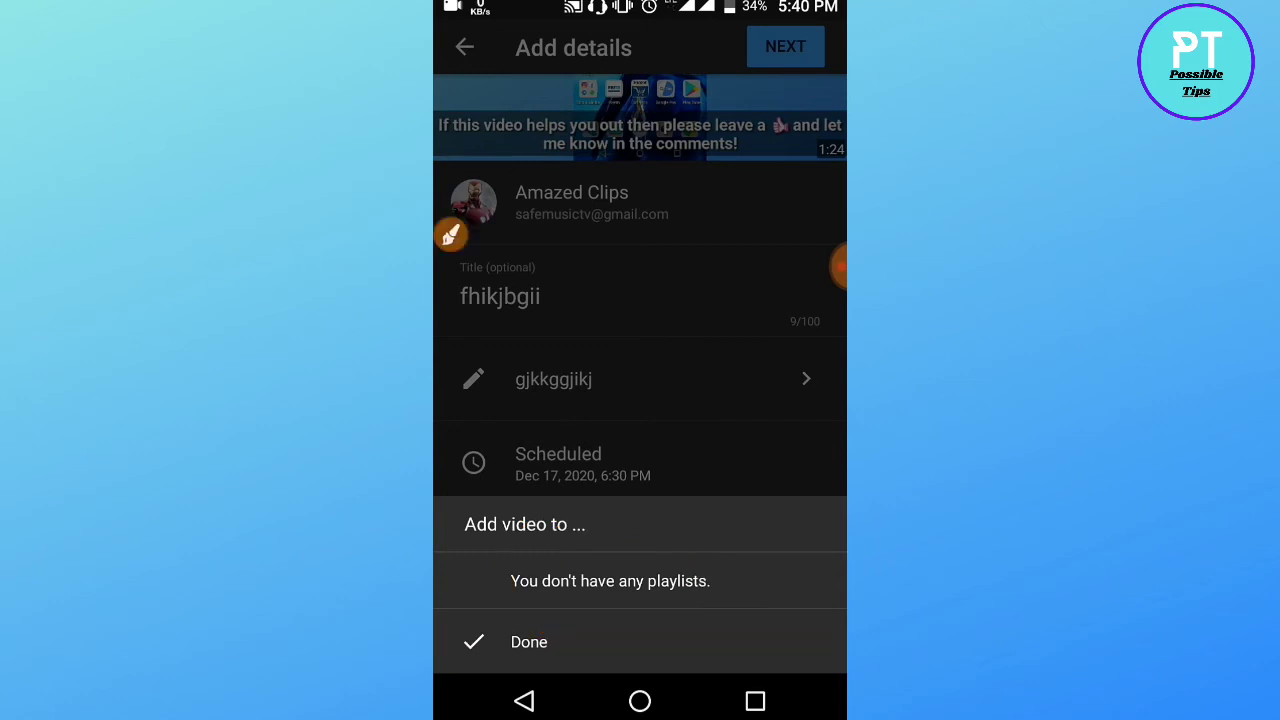
click(529, 642)
scroll(640, 400, up, 3)
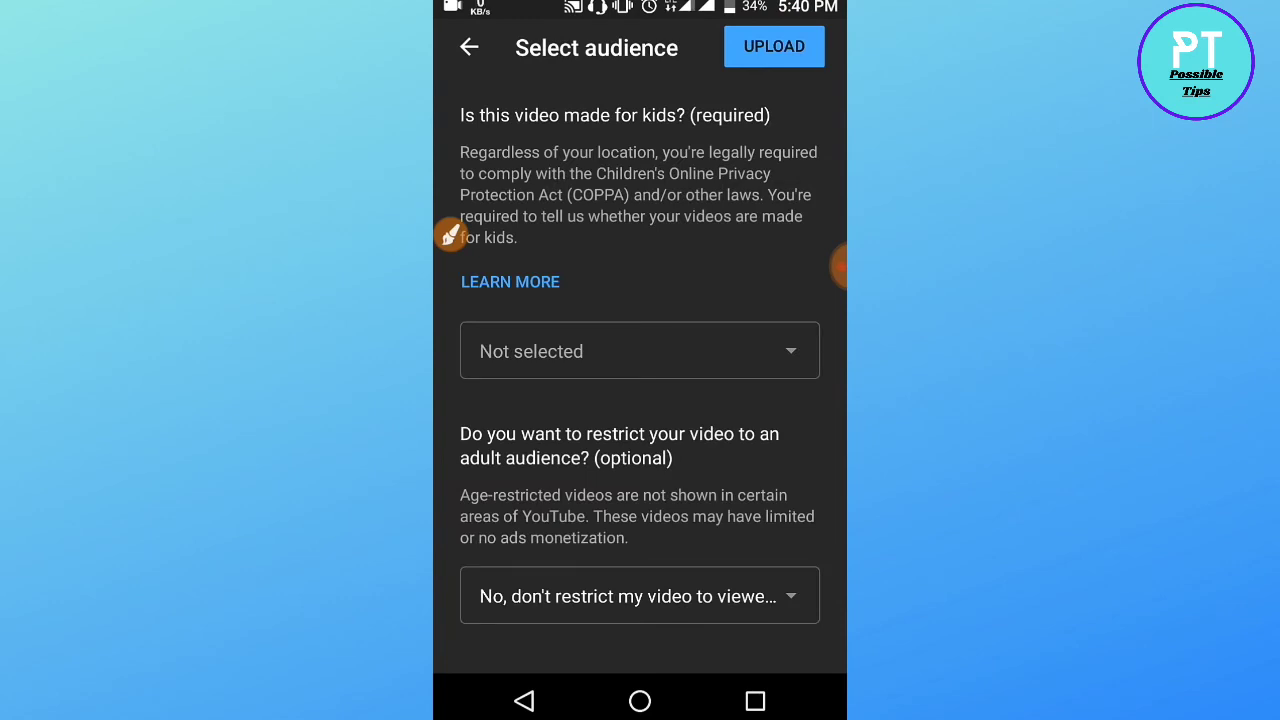
Set the made-for-kids option to 'No, it's not made for kids'
click(639, 351)
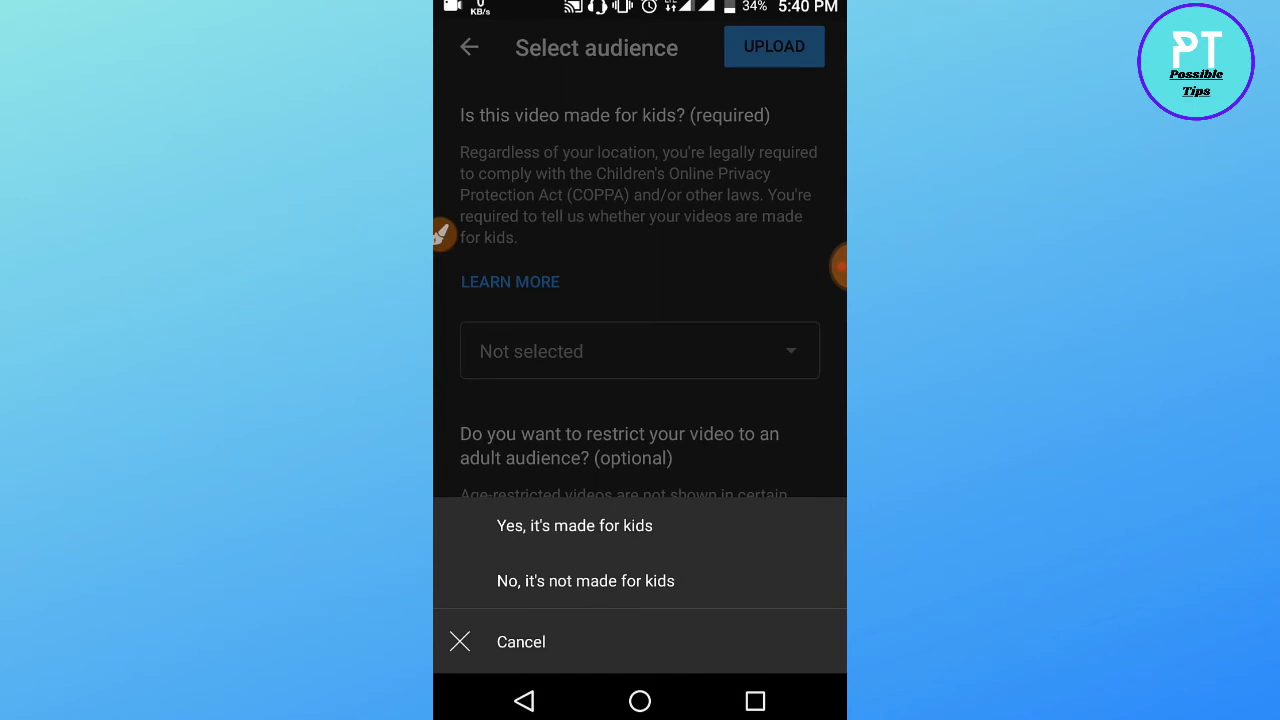
click(585, 581)
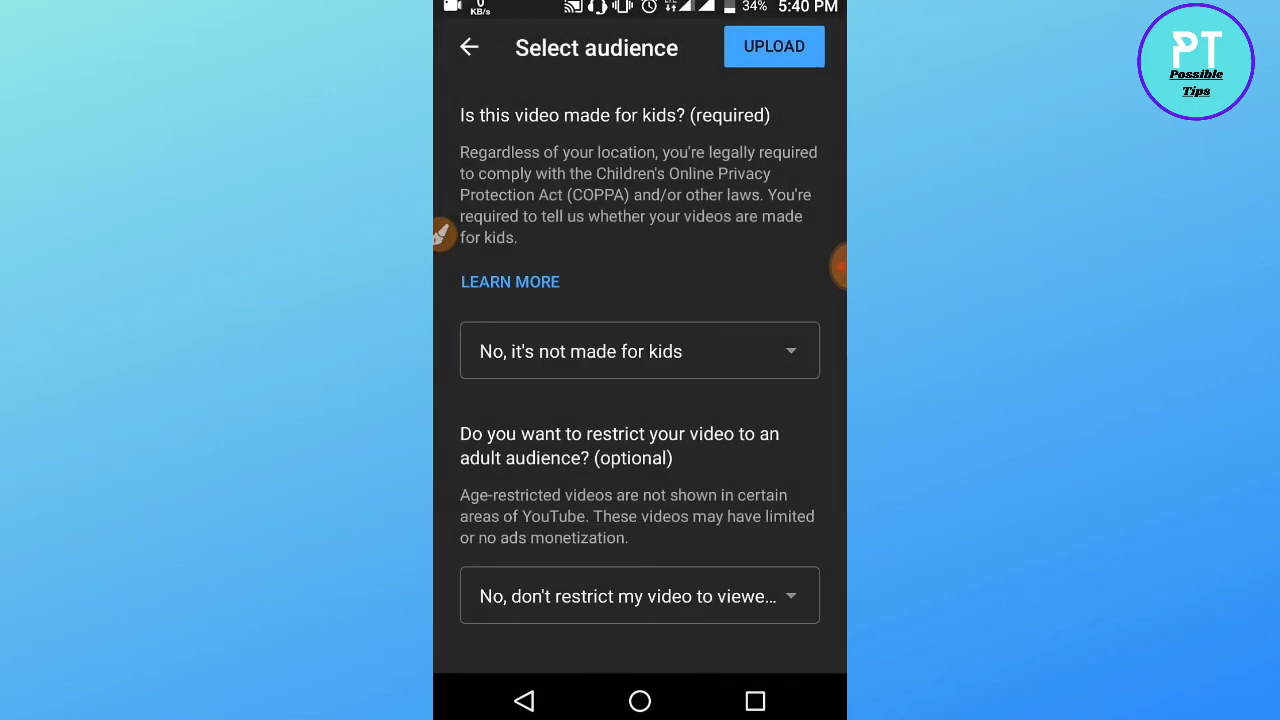
click(441, 233)
mouse_move(740, 476)
mouse_down()
mouse_move(630, 492)
mouse_move(505, 350)
mouse_move(740, 462)
mouse_move(716, 470)
mouse_up()
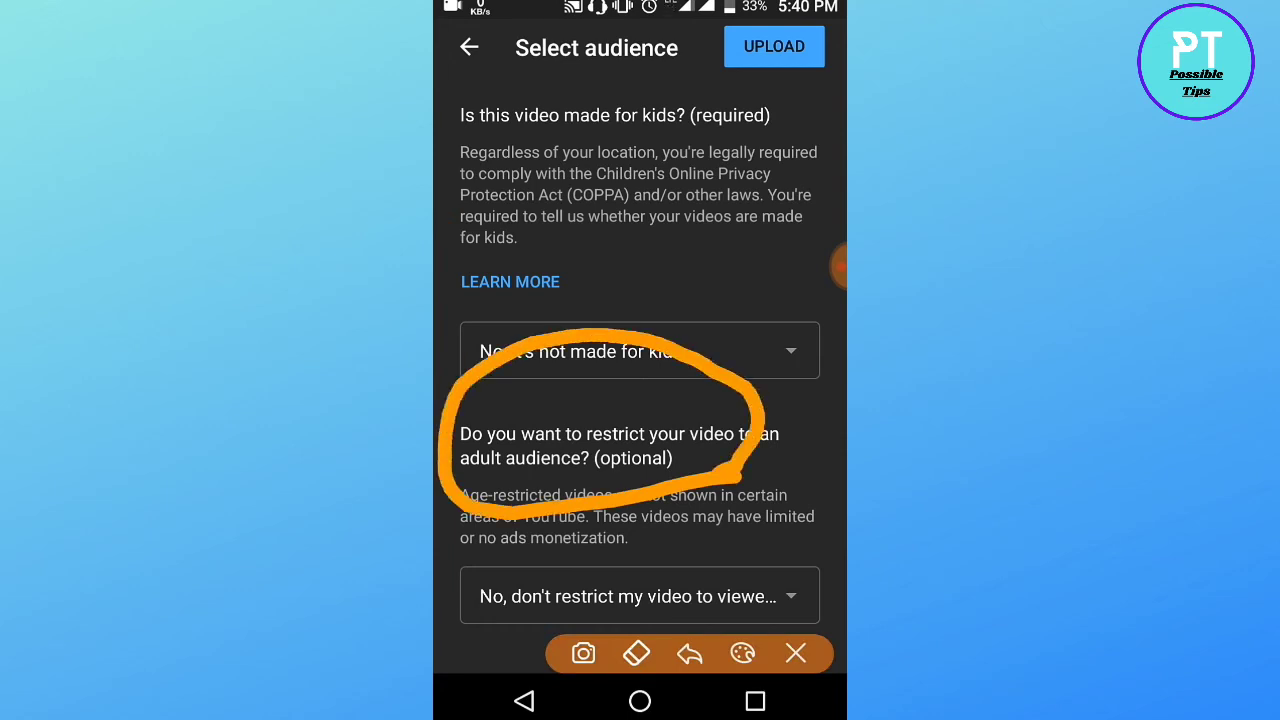
click(796, 653)
Keep the age restriction at 'No, don't restrict' for viewers over 18
click(745, 596)
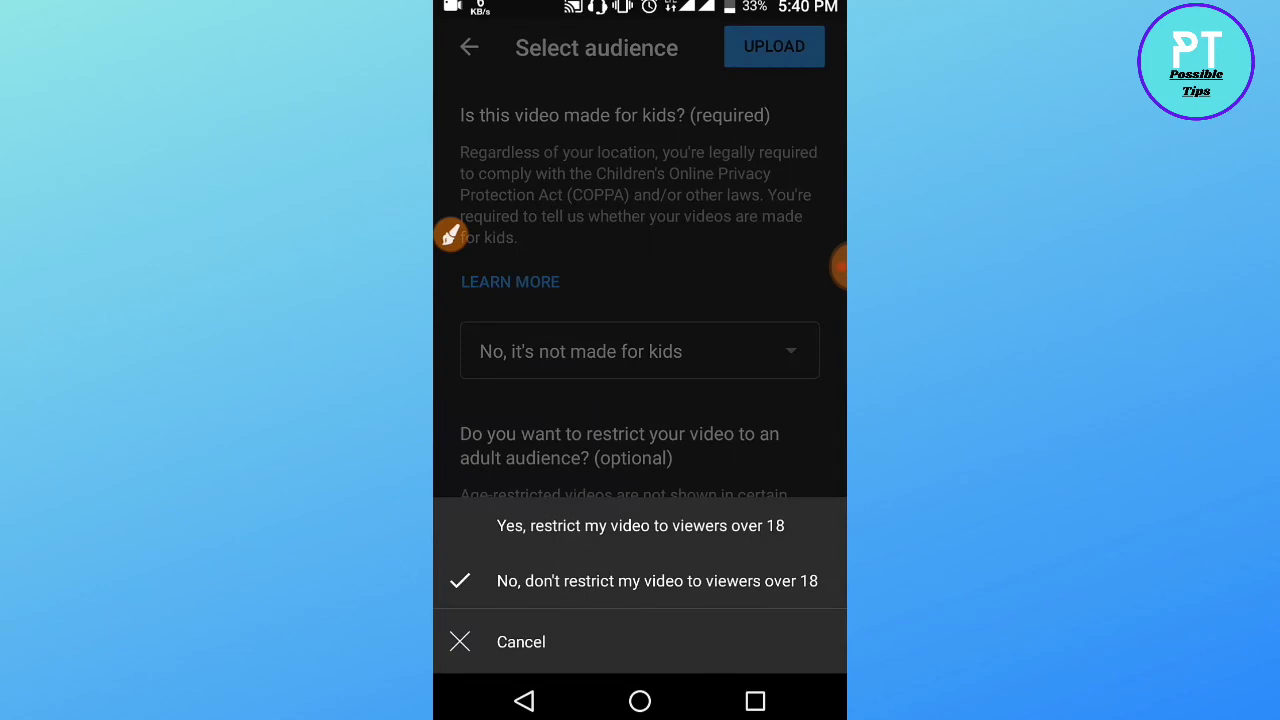
click(657, 581)
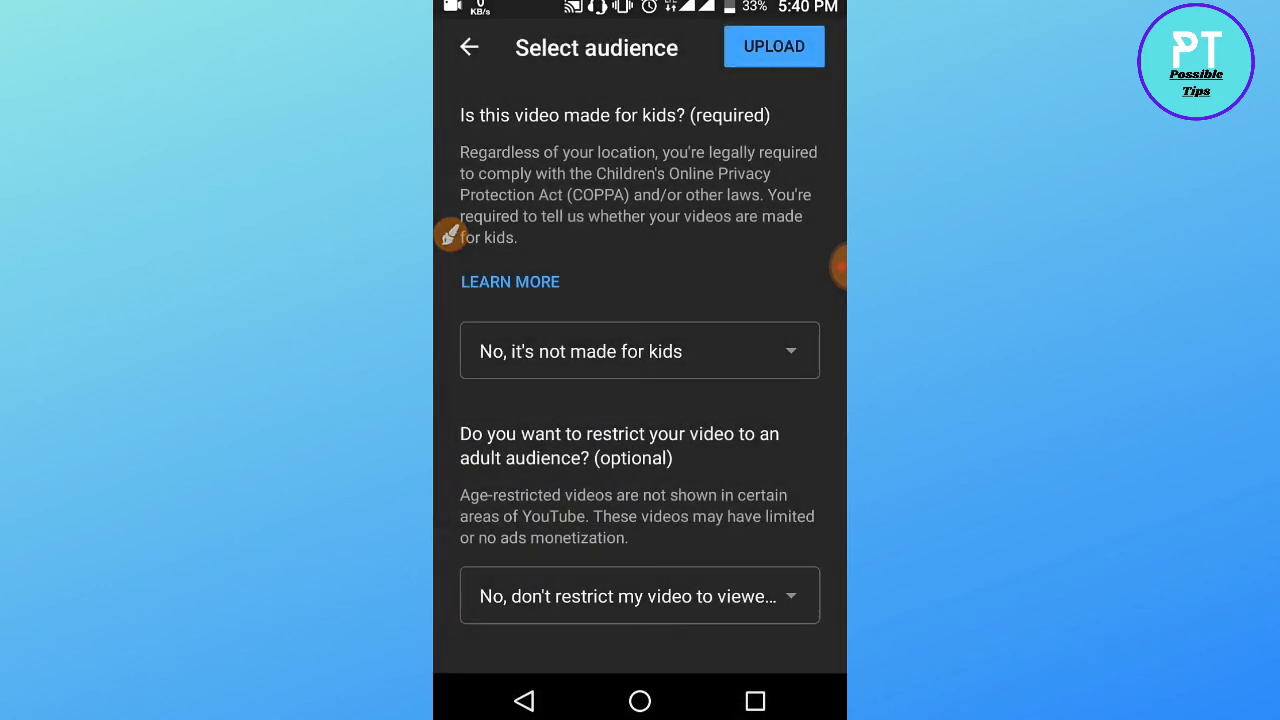
click(450, 236)
mouse_move(785, 90)
mouse_down()
mouse_move(755, 5)
mouse_move(712, 88)
mouse_up()
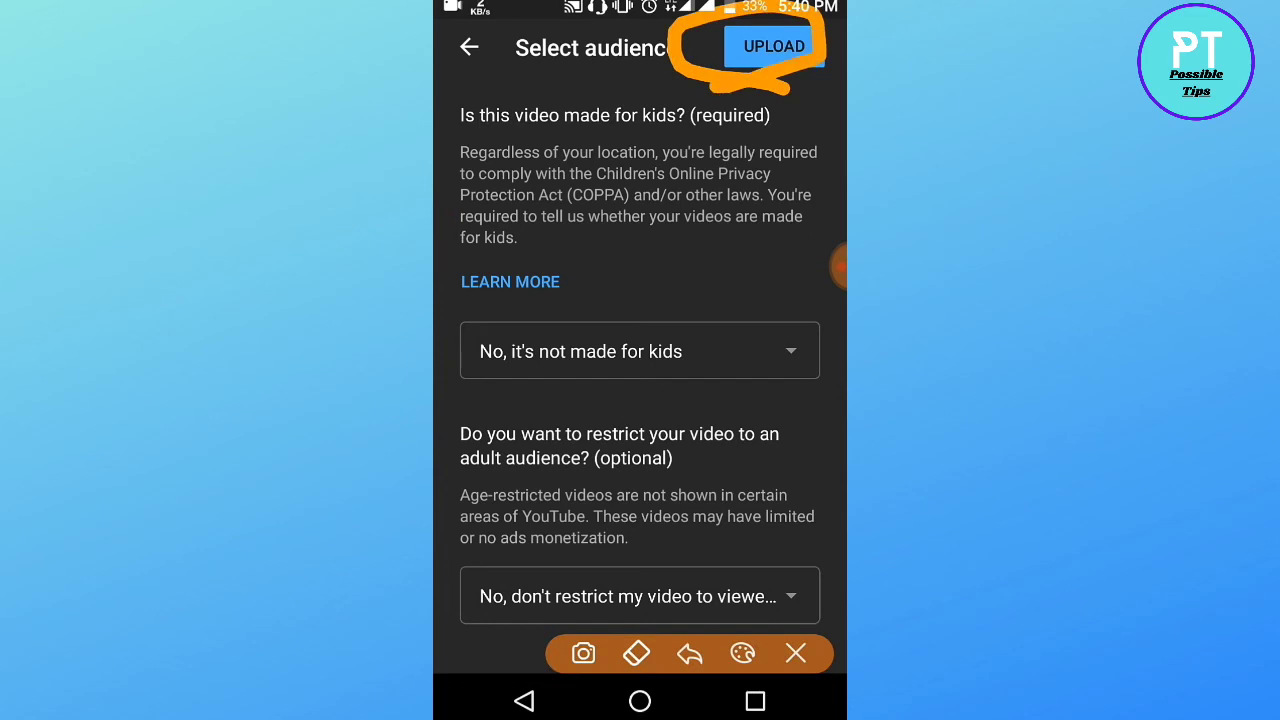
click(795, 653)
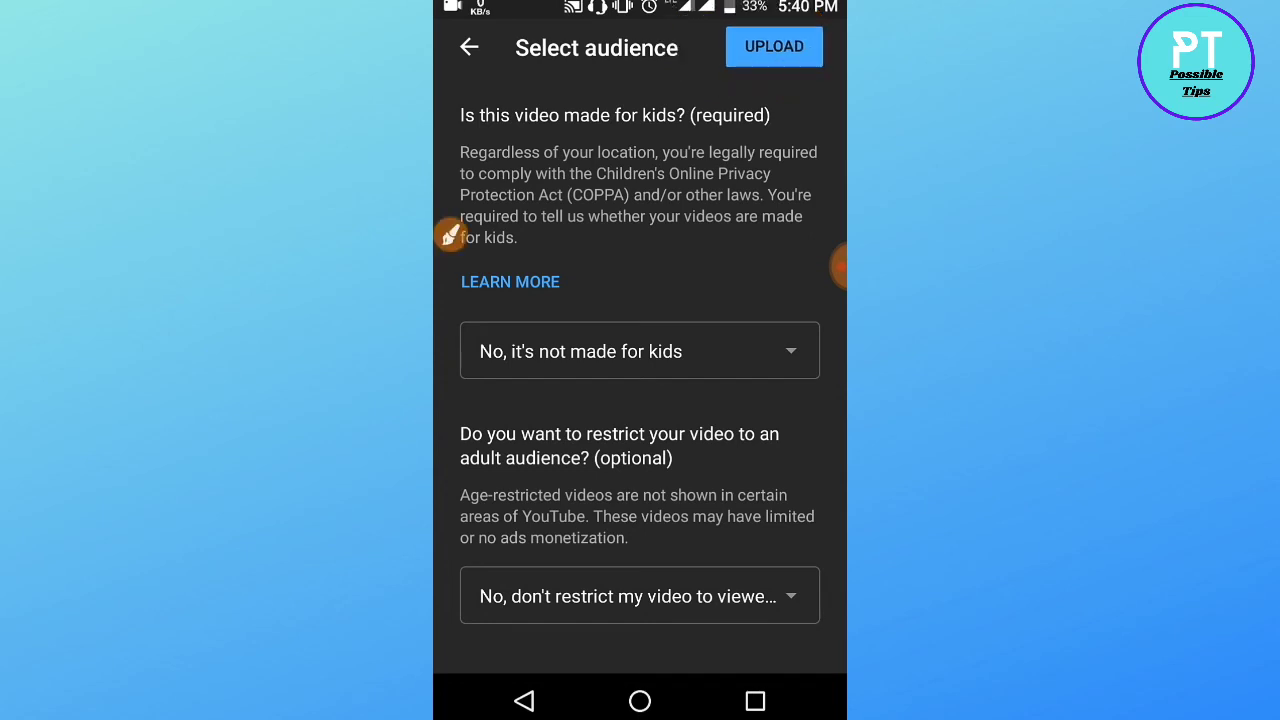
Start uploading the scheduled video with UPLOAD
click(774, 46)
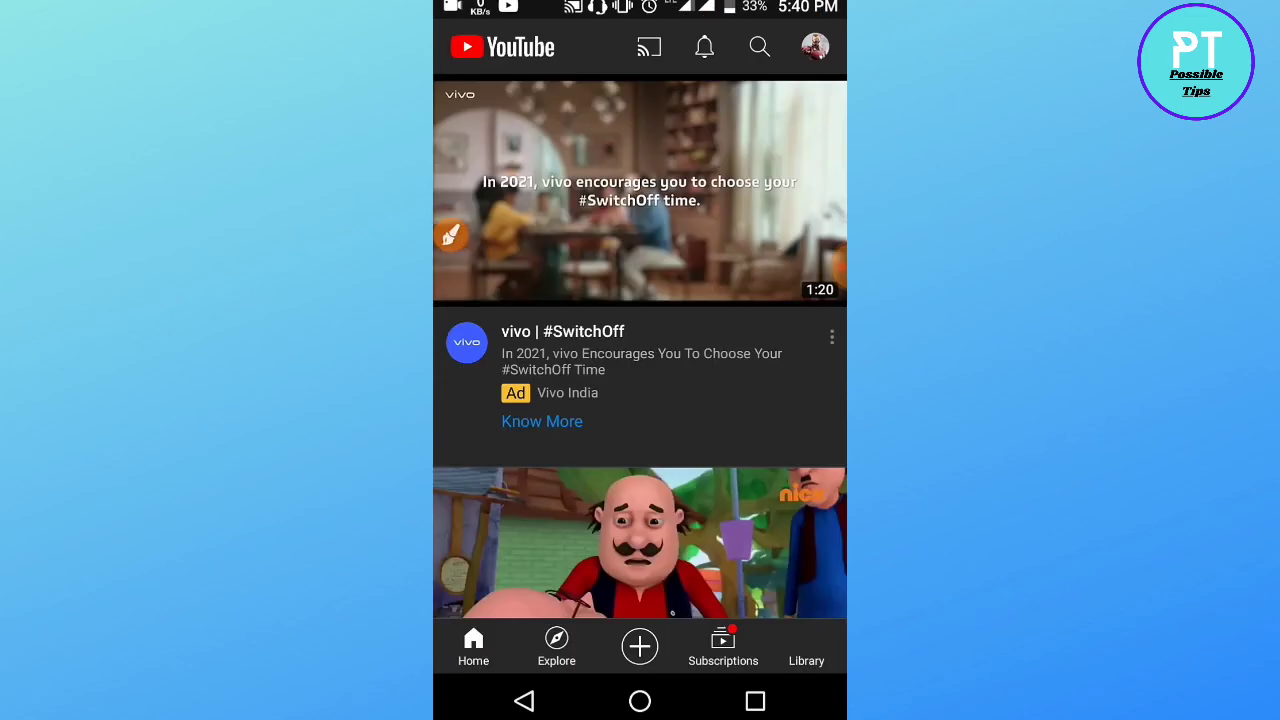
click(450, 236)
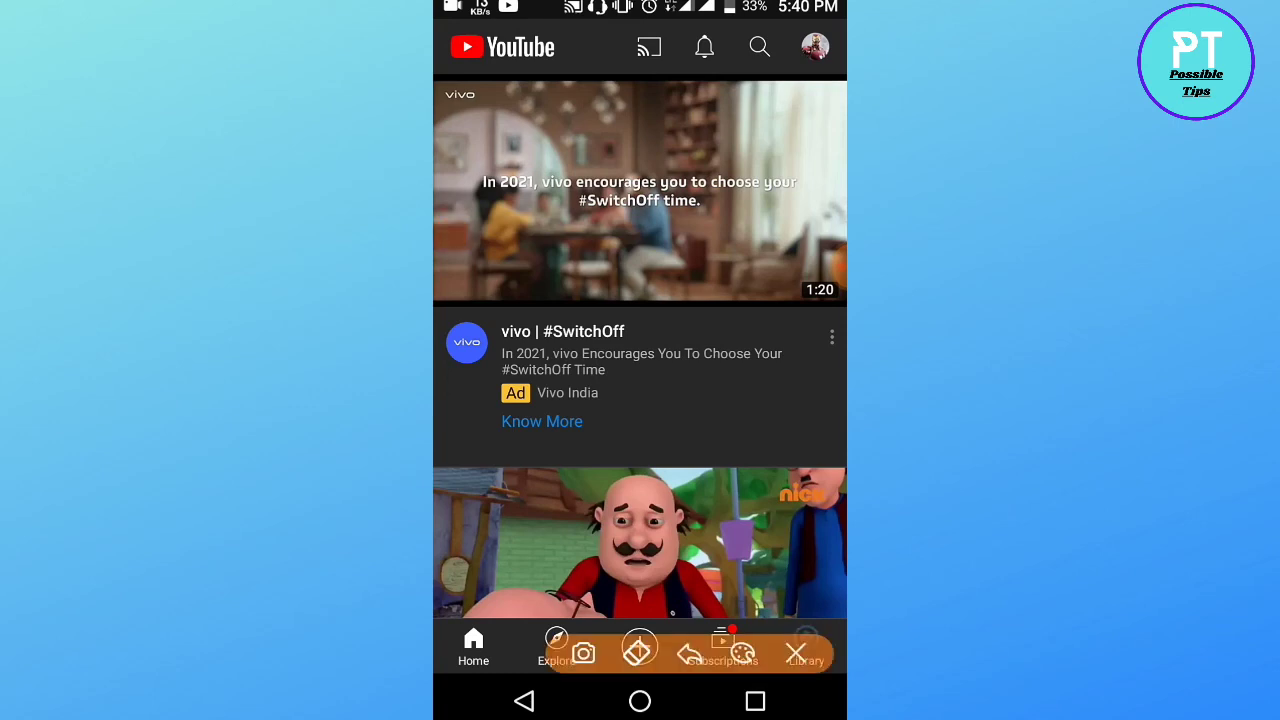
mouse_move(765, 596)
mouse_down()
mouse_move(838, 640)
mouse_move(835, 672)
mouse_up()
mouse_move(748, 672)
mouse_down()
mouse_move(752, 612)
mouse_move(770, 598)
mouse_up()
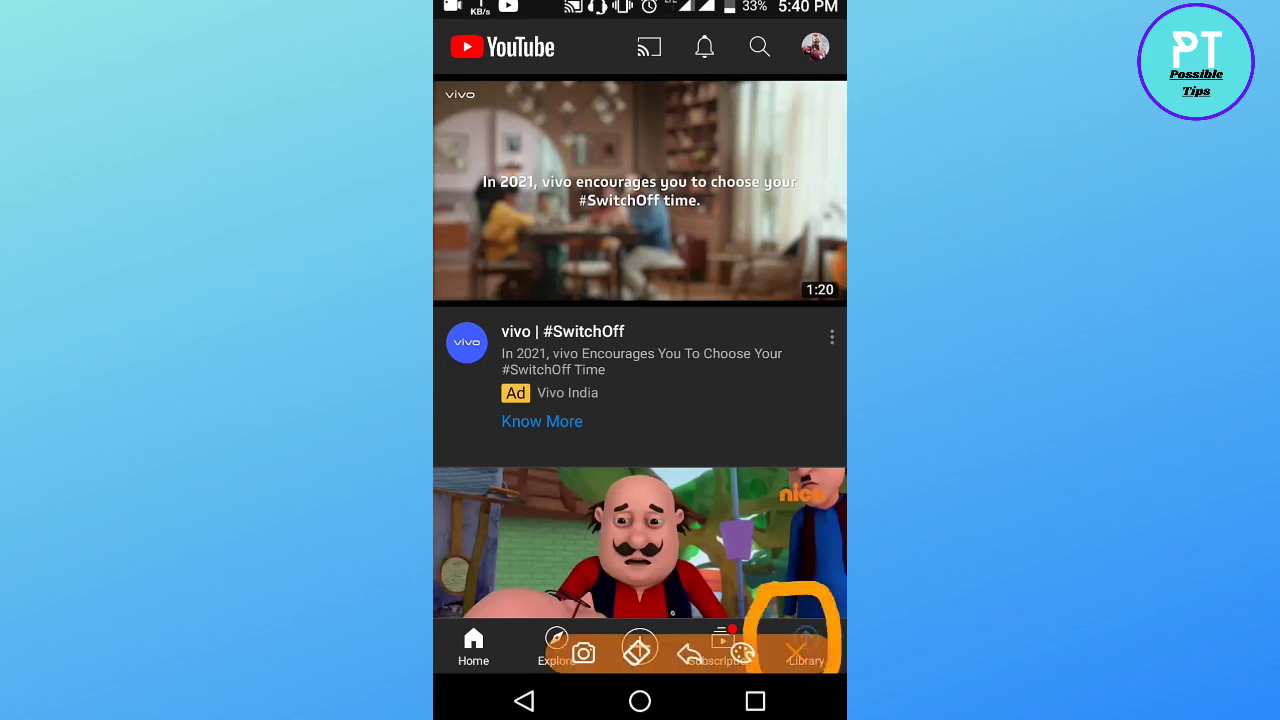
click(797, 655)
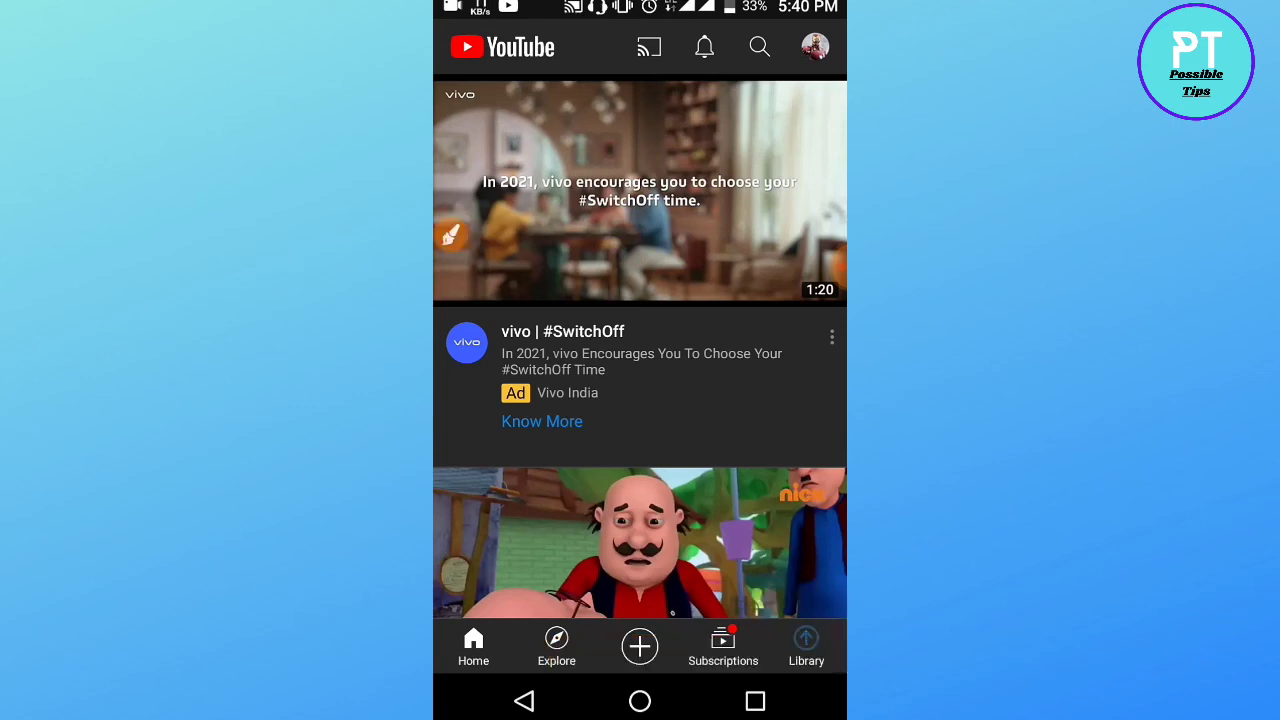
Check upload progress in notifications, then go to Library > Your videos
click(806, 645)
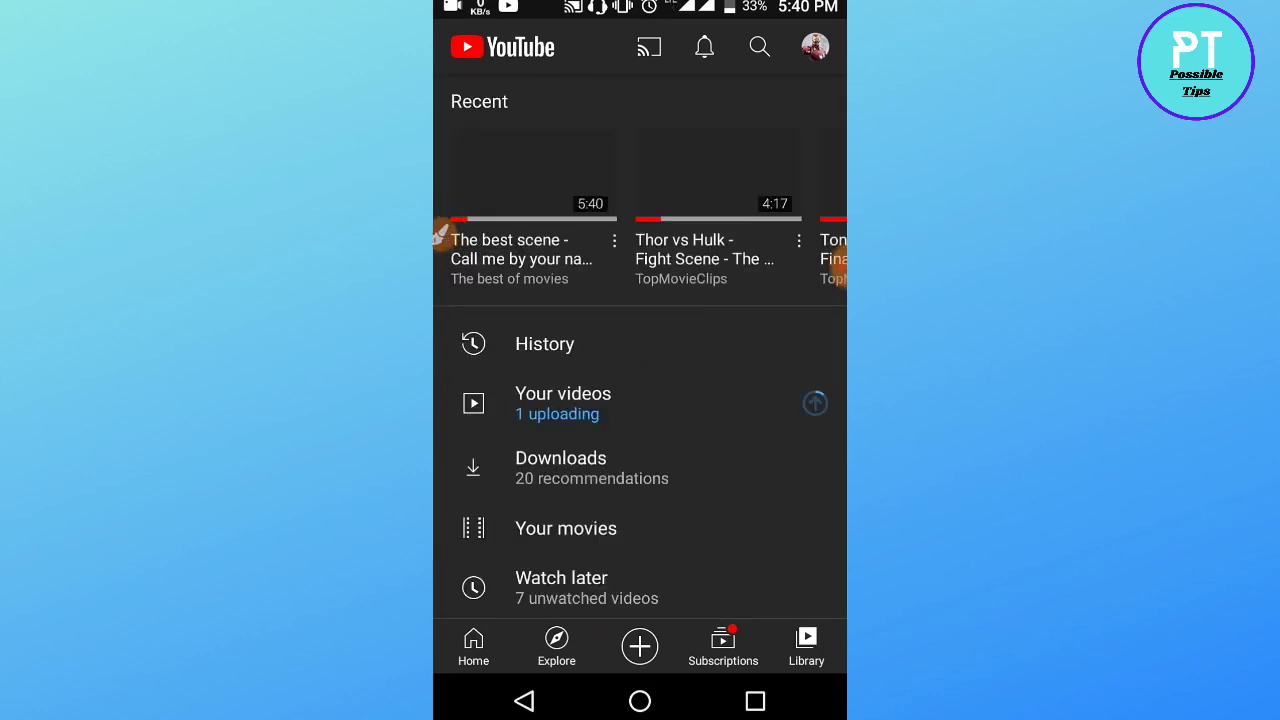
drag(640, 5, 640, 400)
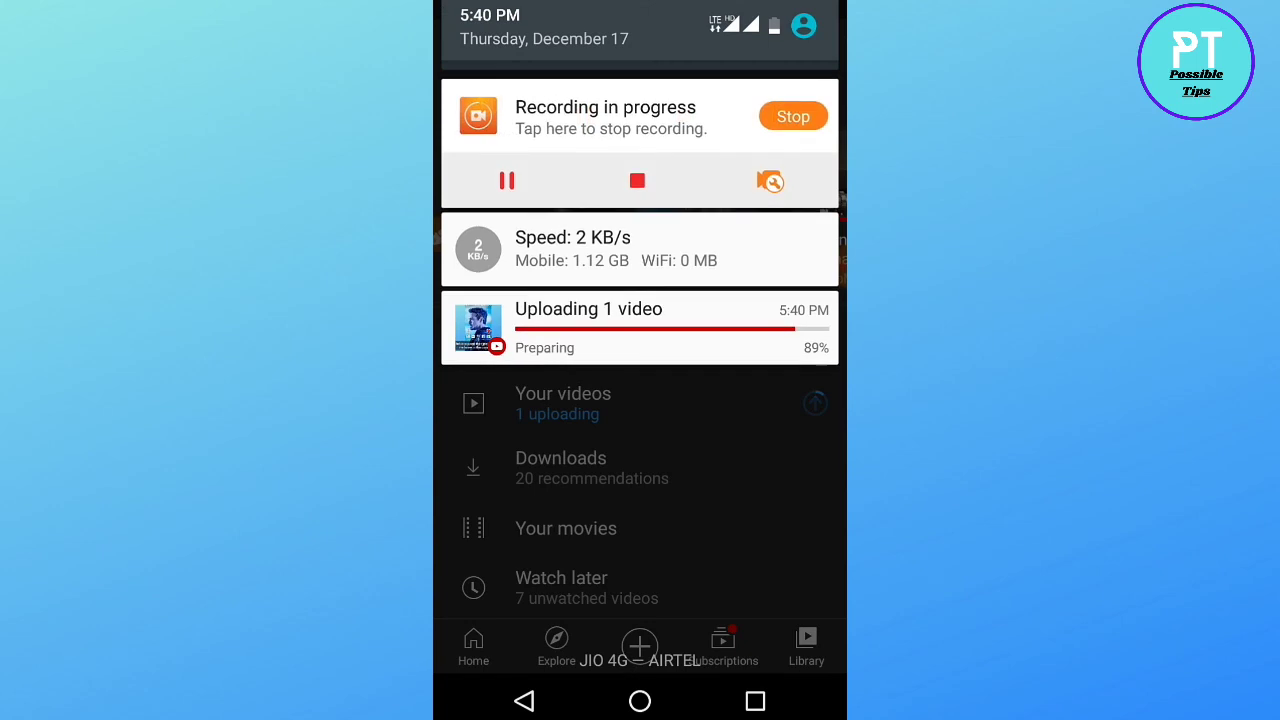
drag(640, 600, 640, 100)
click(563, 403)
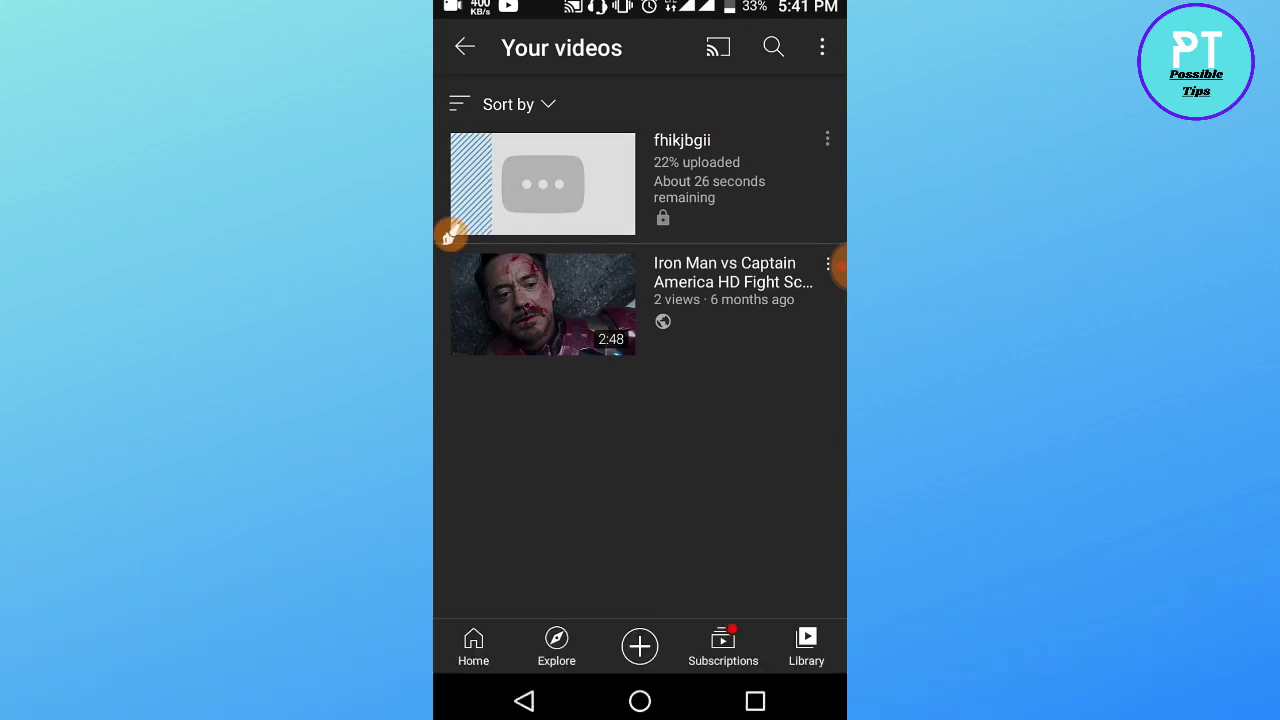
Cancel the Delete upload prompt from the uploading video's menu and return home
click(827, 140)
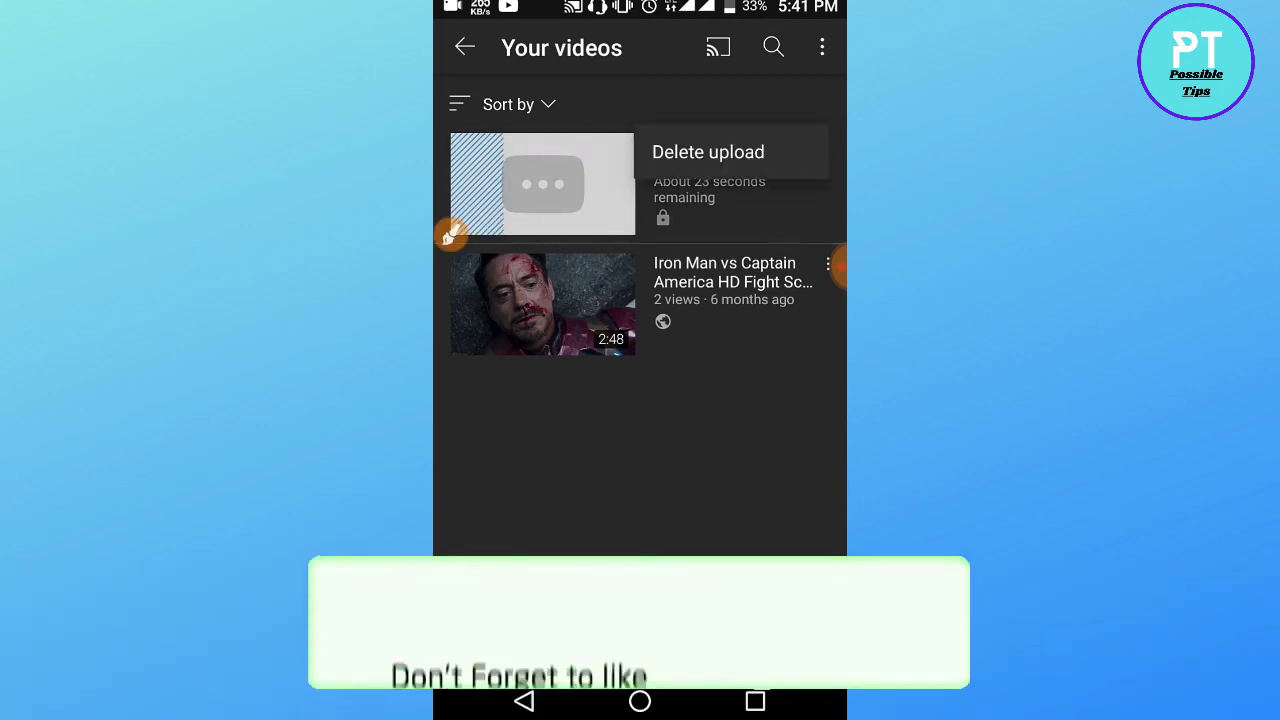
click(708, 152)
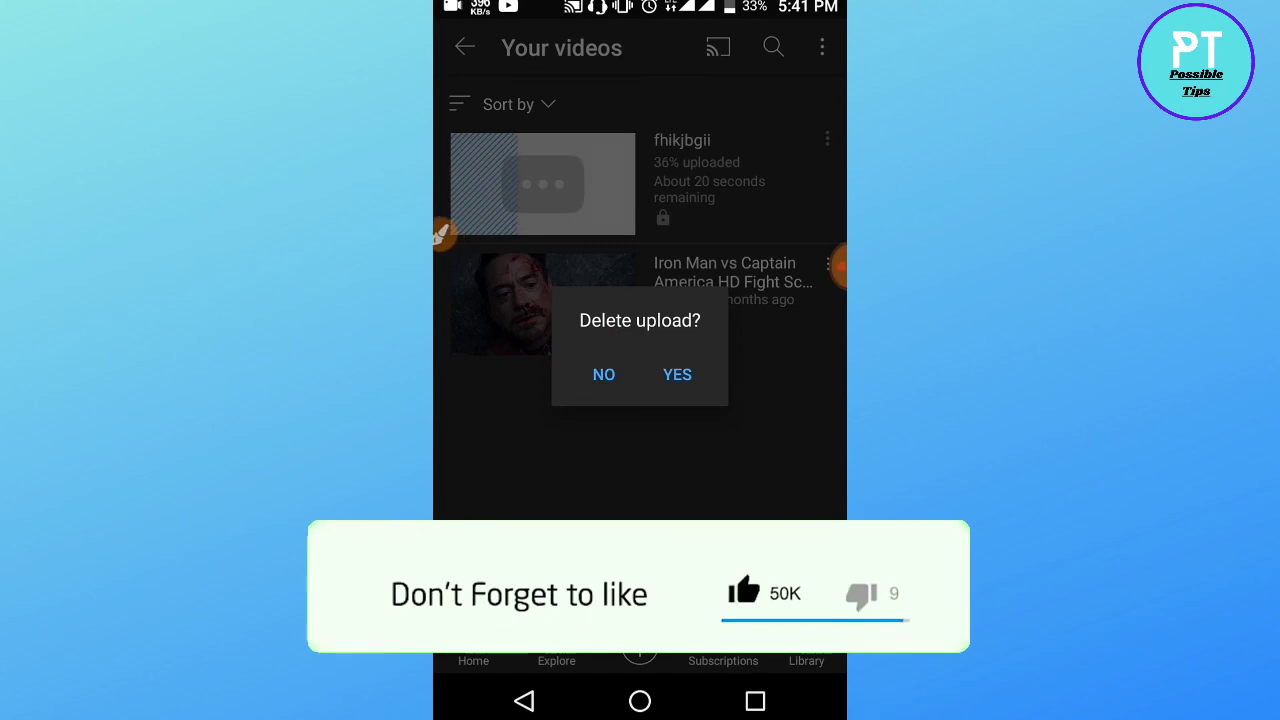
click(603, 374)
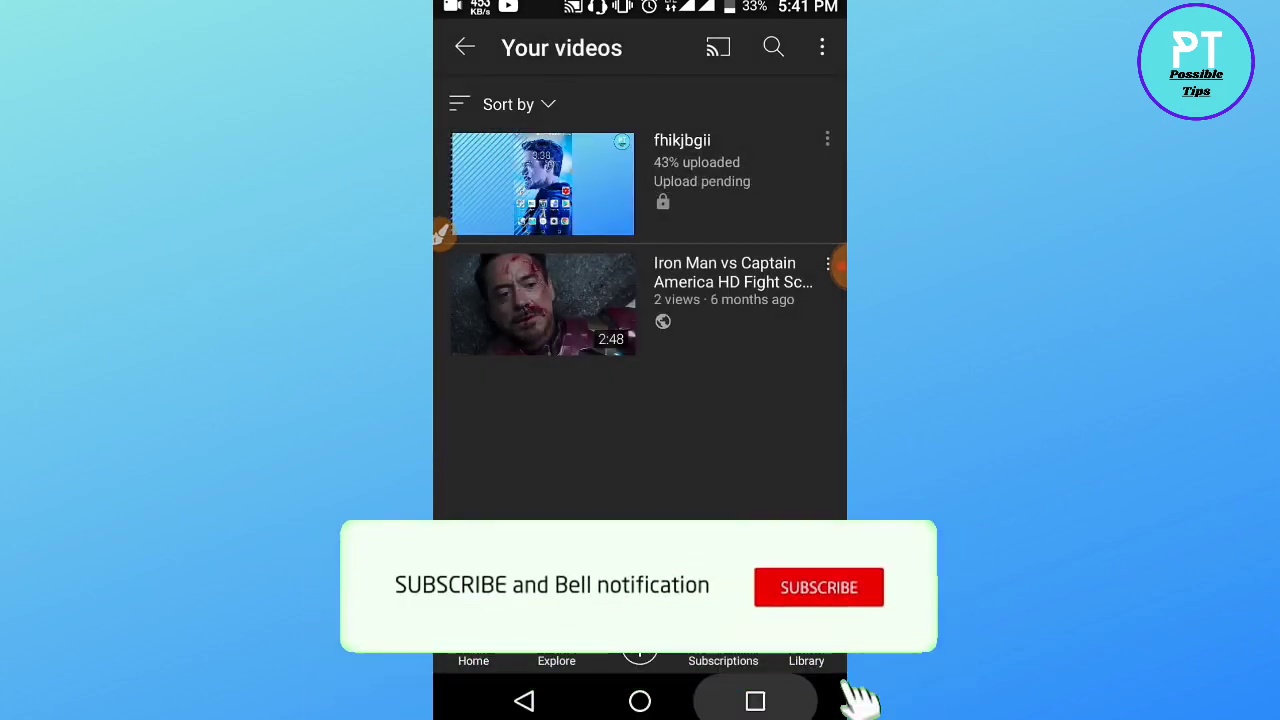
key(super)
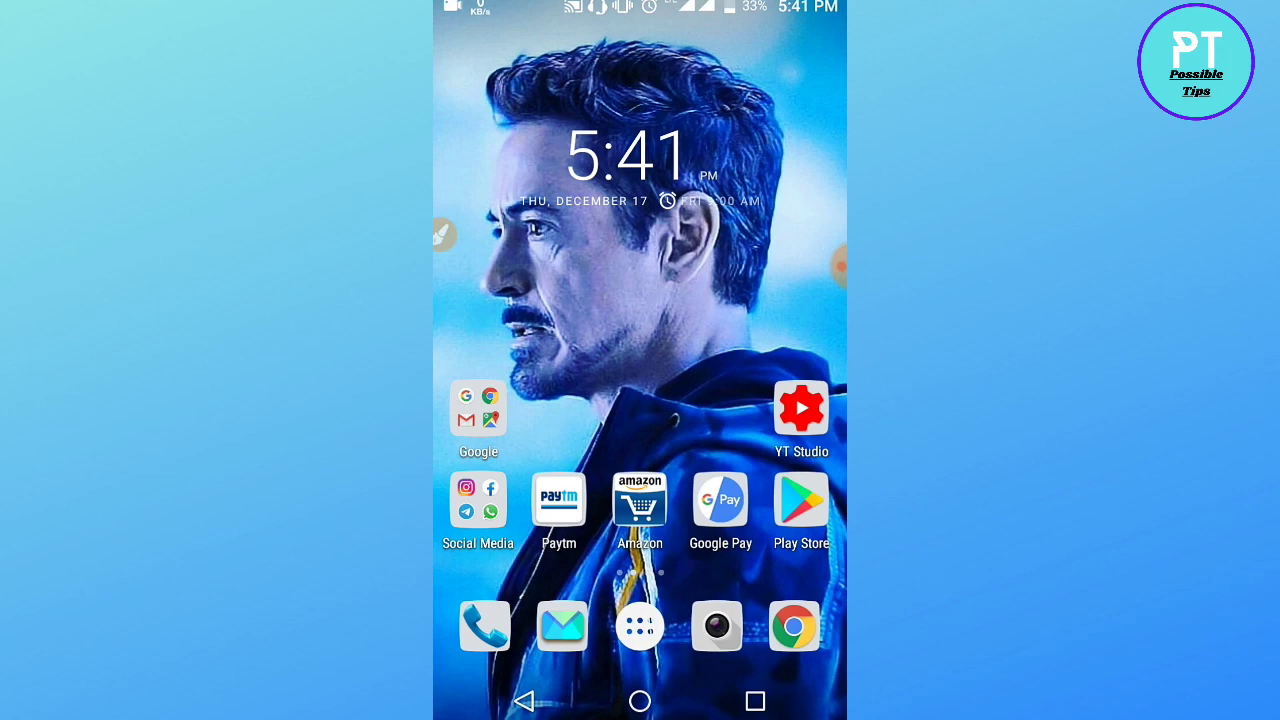
Swipe YouTube away in Recents, leaving the Android home screen showing
click(840, 265)
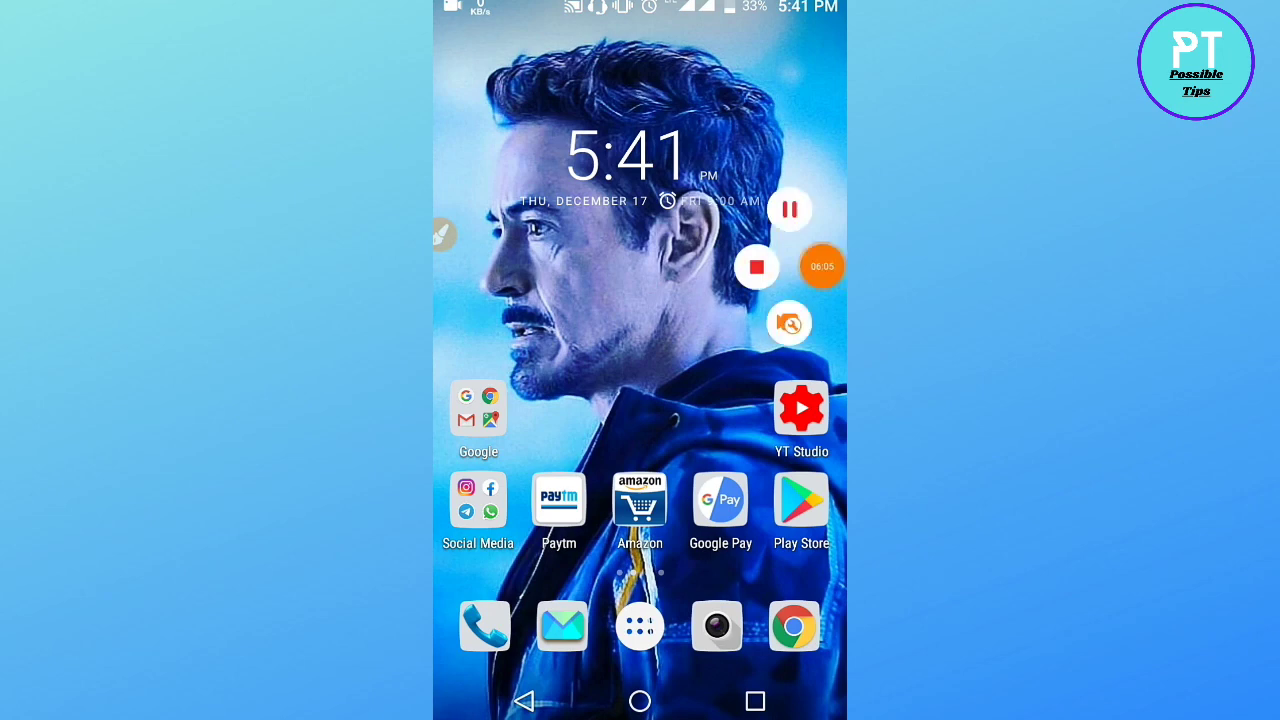